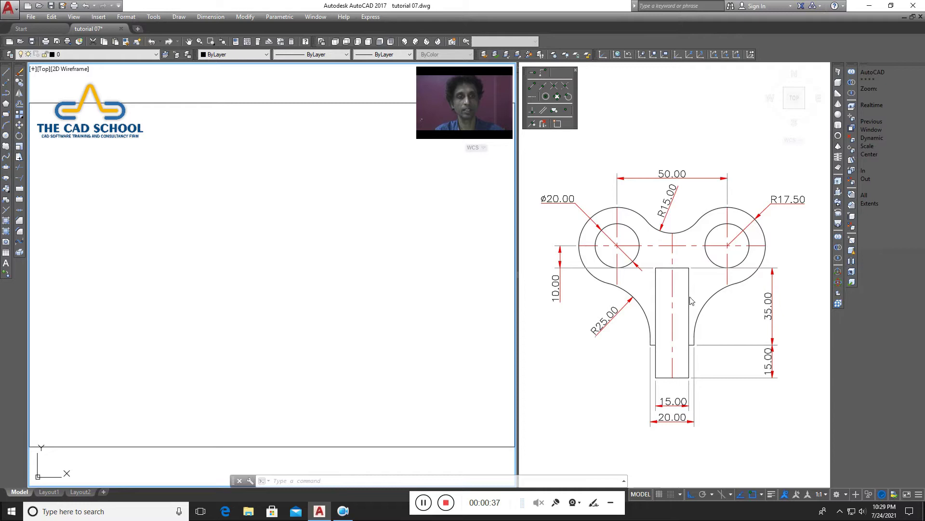
- Draw a vertical and a horizontal construction line crossing in the upper middle of the drawing area
{"action": "left_click", "coordinate": [381, 284]}
{"action": "left_click", "coordinate": [379, 290]}
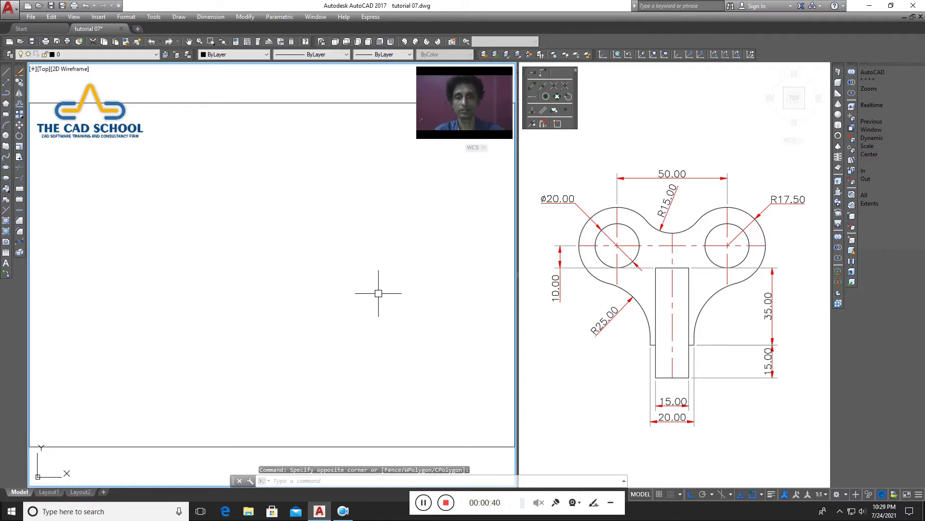
{"action": "left_click", "coordinate": [179, 17]}
{"action": "left_click", "coordinate": [202, 63]}
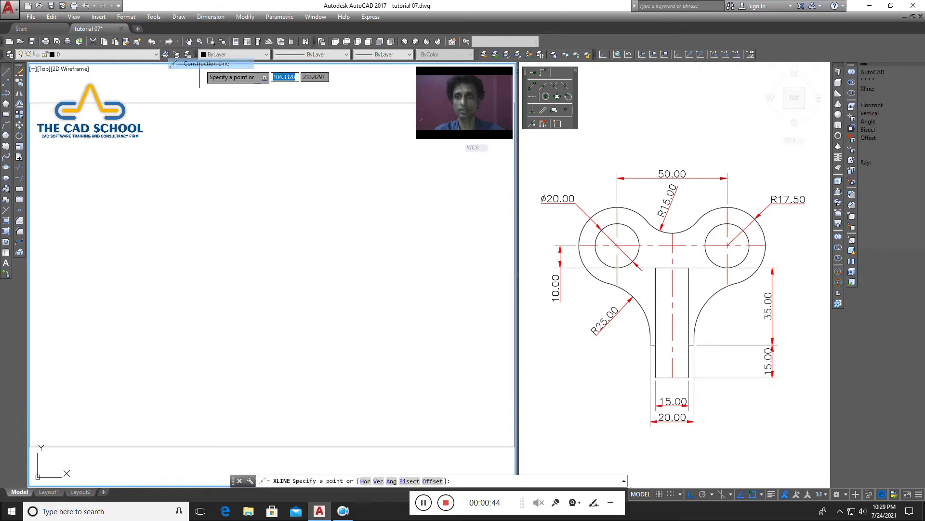
{"action": "left_click", "coordinate": [255, 165]}
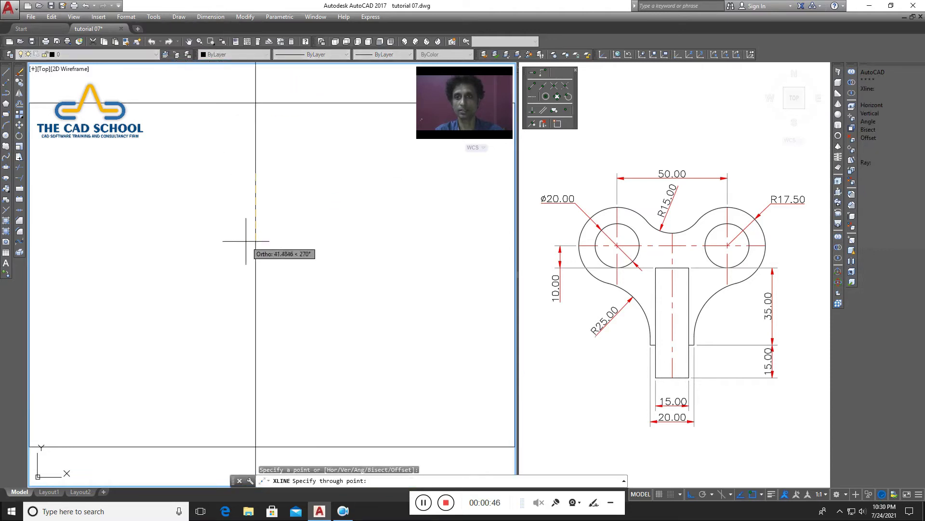
{"action": "left_click", "coordinate": [248, 231]}
{"action": "left_click", "coordinate": [289, 195]}
{"action": "key", "text": "Return"}
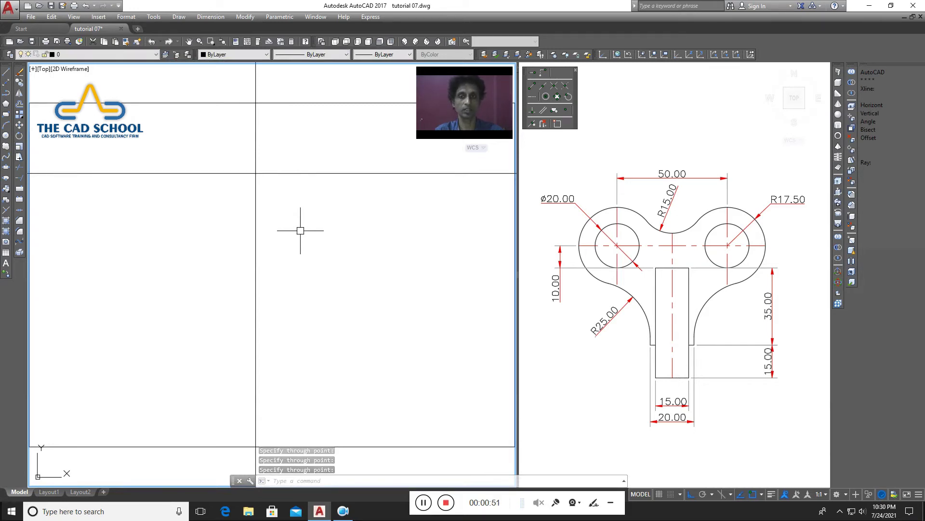
{"action": "left_click", "coordinate": [302, 236]}
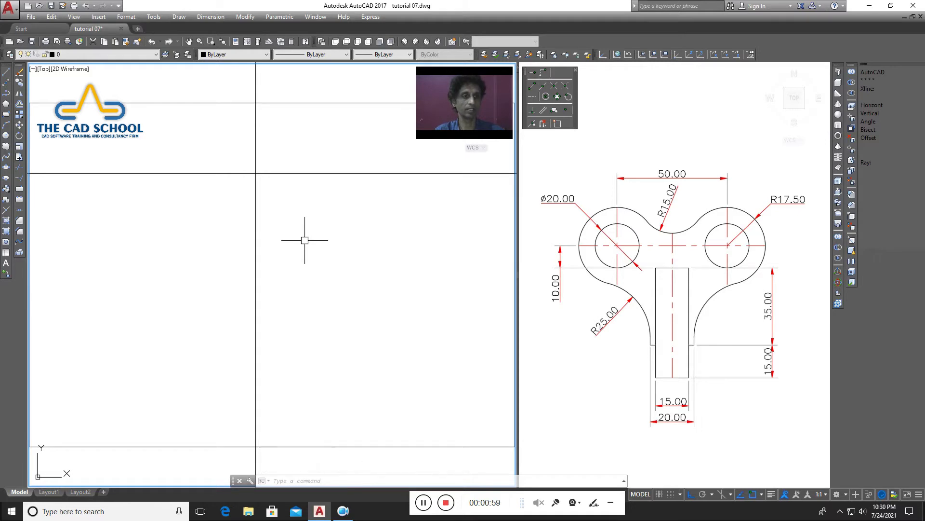
- Offset the vertical construction line by 25 to both sides
{"action": "left_click", "coordinate": [245, 17]}
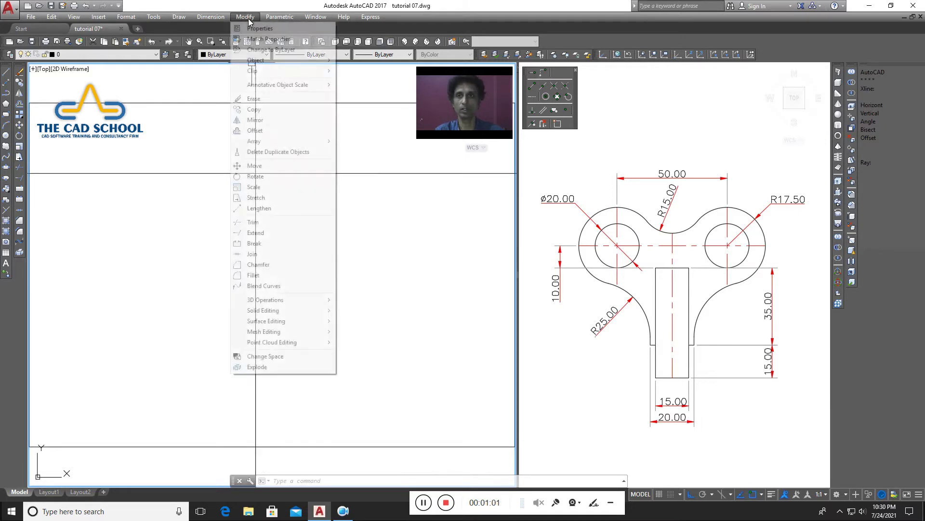
{"action": "left_click", "coordinate": [255, 130]}
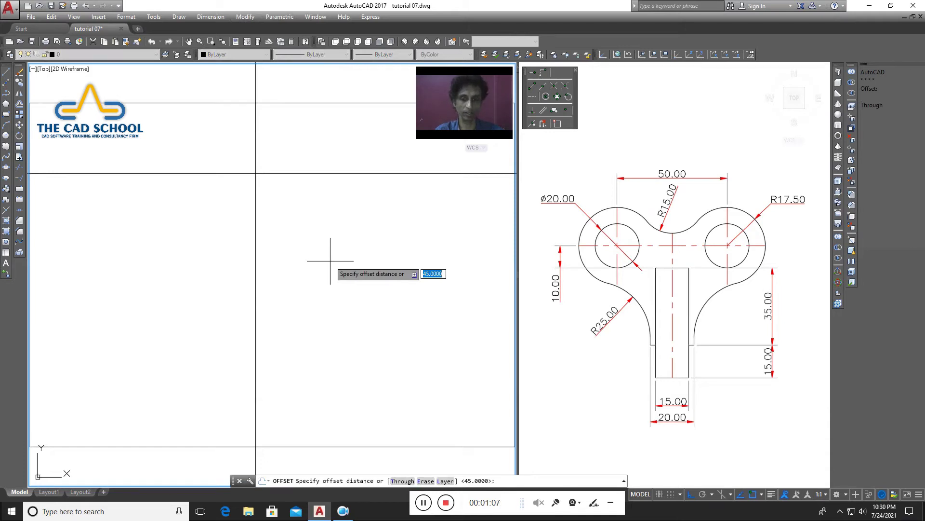
{"action": "key", "text": "Return"}
{"action": "left_click", "coordinate": [256, 204]}
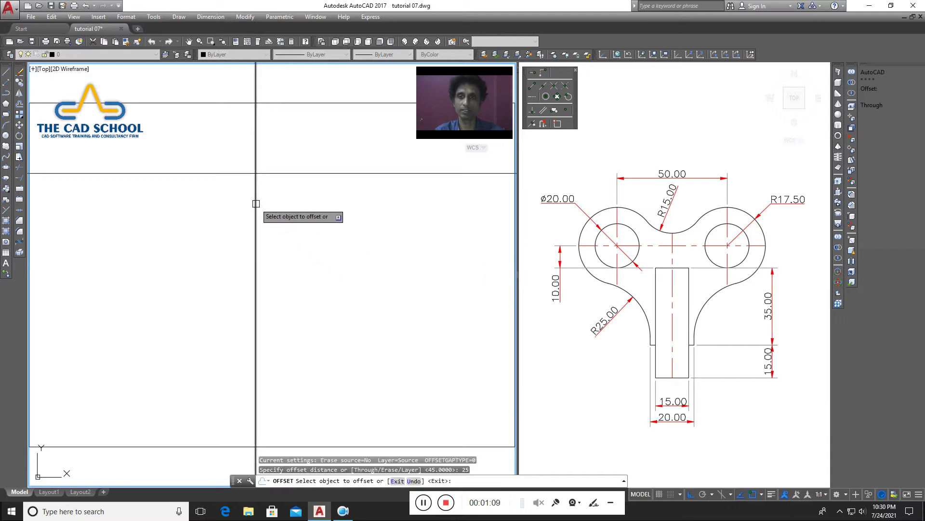
{"action": "left_click", "coordinate": [230, 203]}
{"action": "left_click", "coordinate": [256, 201]}
{"action": "left_click", "coordinate": [294, 200]}
{"action": "key", "text": "Escape"}
{"action": "left_click", "coordinate": [331, 206]}
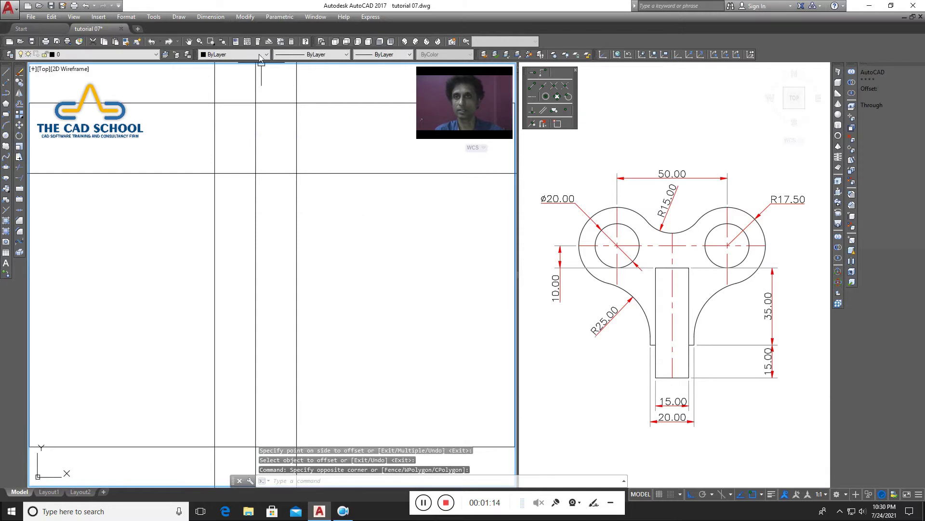
- Draw a circle of radius 17.5 centred on the intersection of the left offset line and the horizontal line
{"action": "left_click", "coordinate": [178, 16]}
{"action": "mouse_move", "coordinate": [201, 155]}
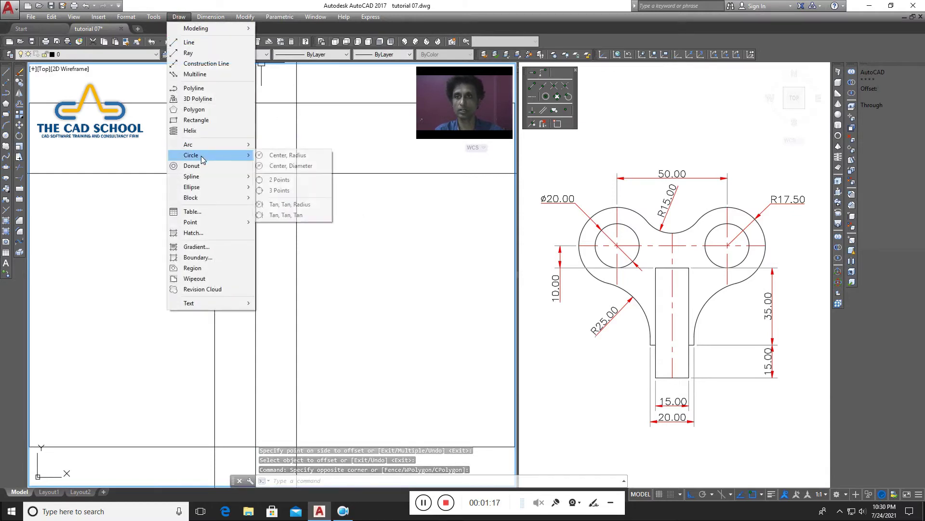
{"action": "left_click", "coordinate": [291, 159]}
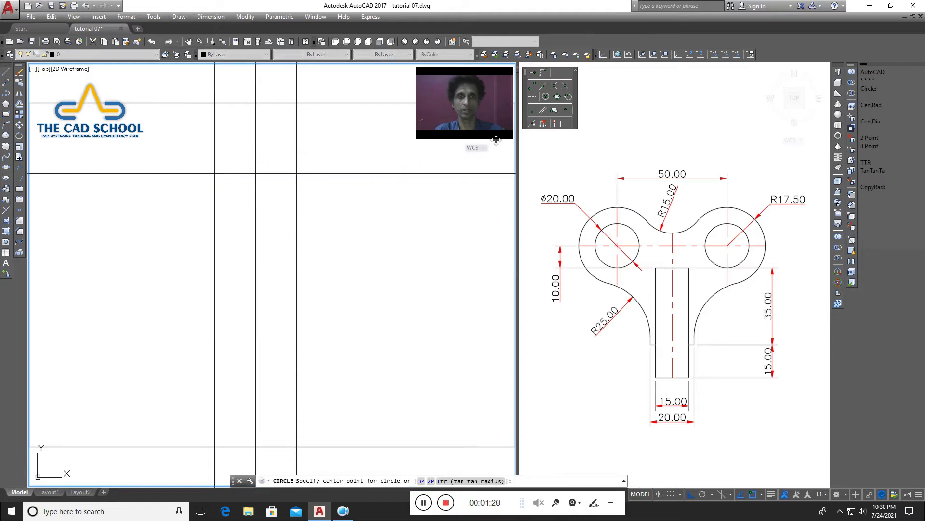
{"action": "left_click", "coordinate": [554, 87]}
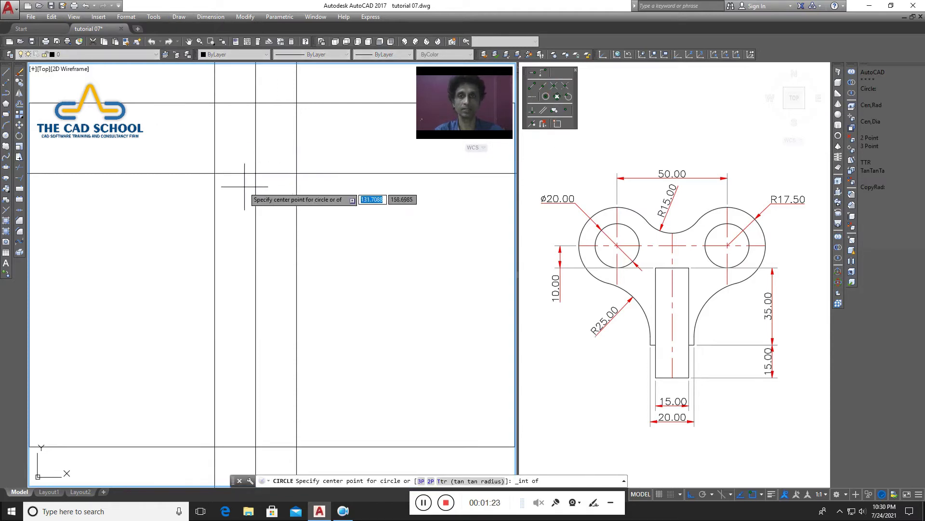
{"action": "left_click", "coordinate": [215, 172]}
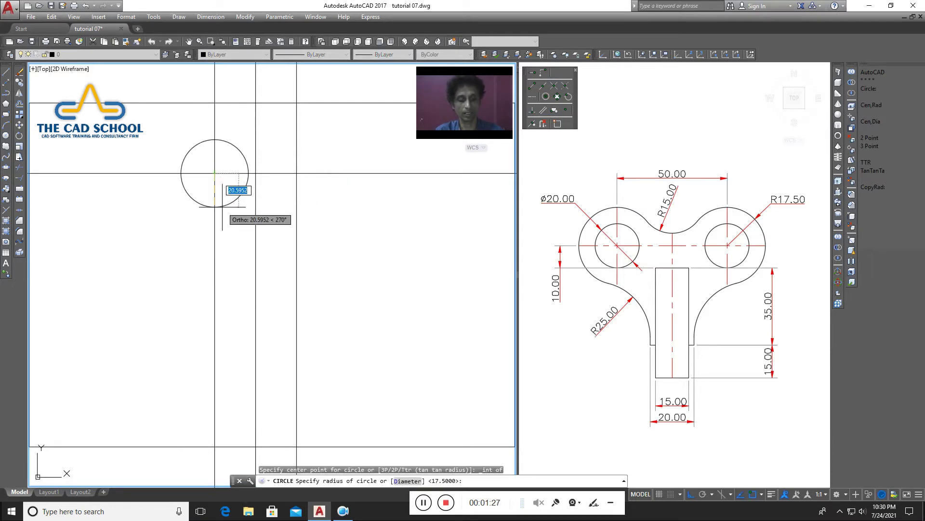
{"action": "type", "text": "17"}
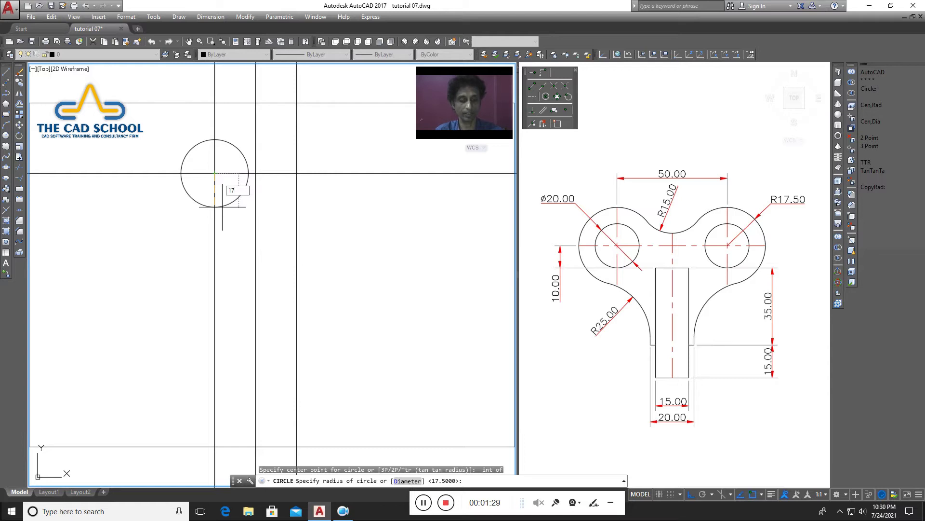
{"action": "key", "text": "Return"}
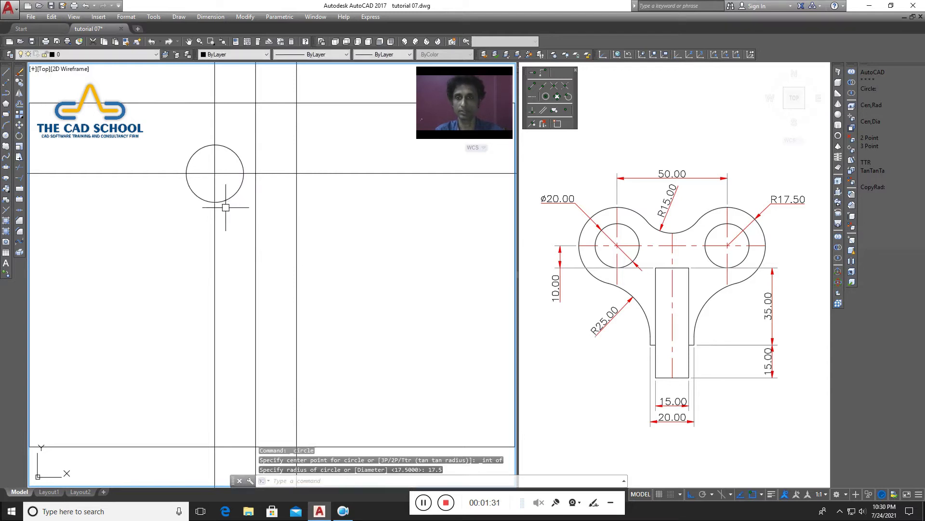
- Draw a second circle of radius 17.5 centred on the intersection of the right offset line and the horizontal line
{"action": "right_click", "coordinate": [322, 191]}
{"action": "left_click", "coordinate": [337, 191]}
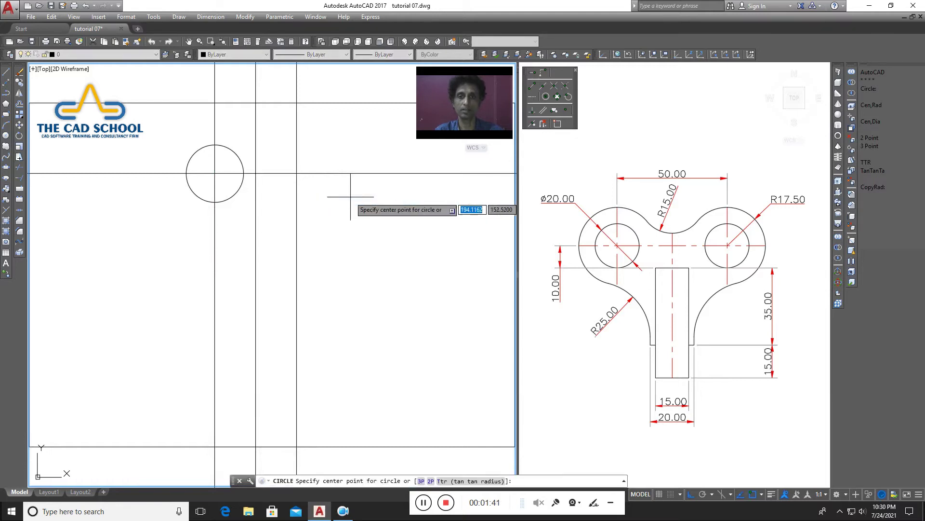
{"action": "left_click", "coordinate": [555, 87]}
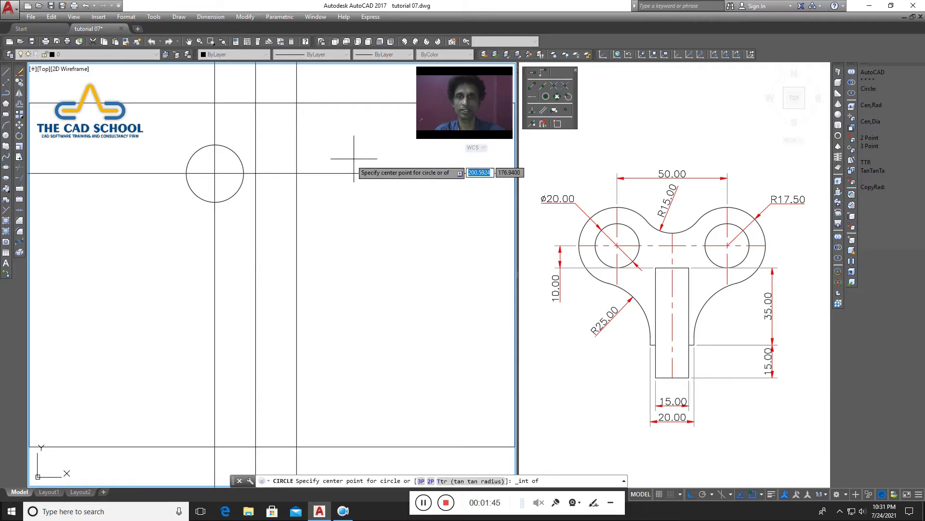
{"action": "left_click", "coordinate": [296, 173]}
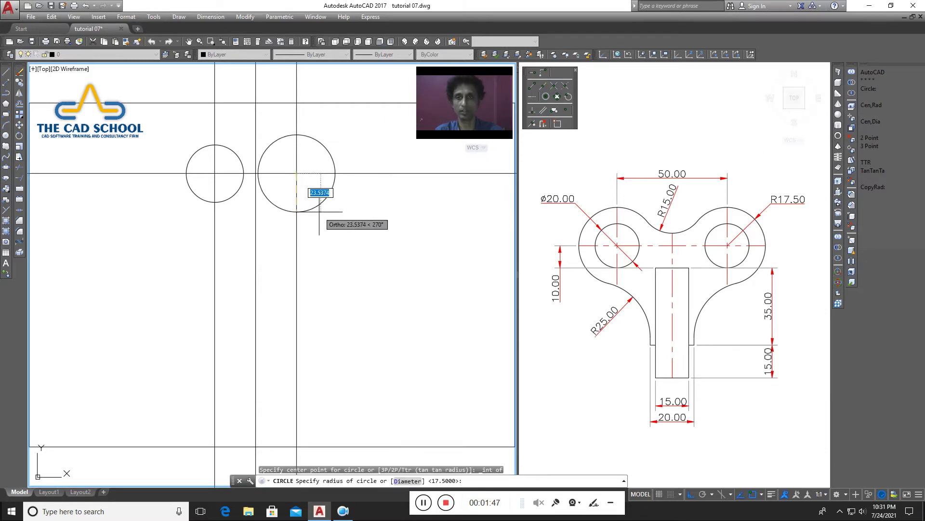
{"action": "key", "text": "Return"}
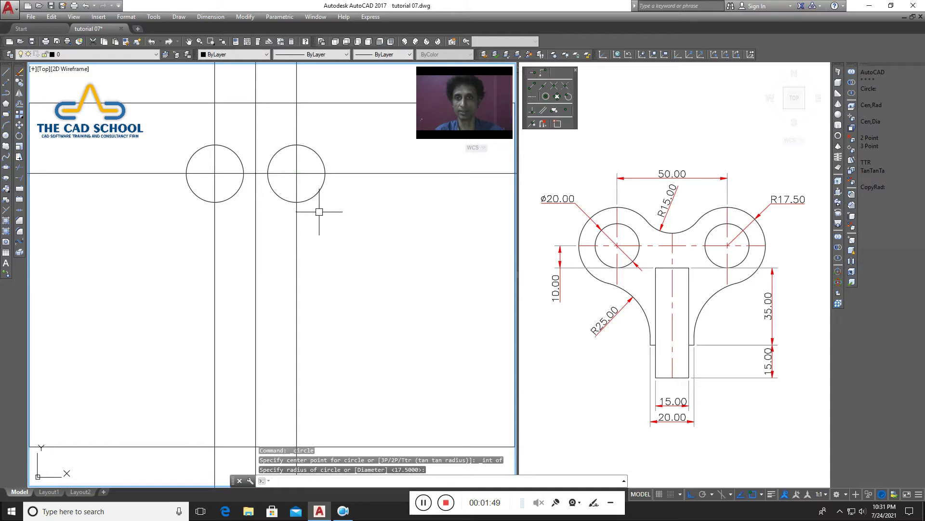
{"action": "left_click", "coordinate": [319, 212]}
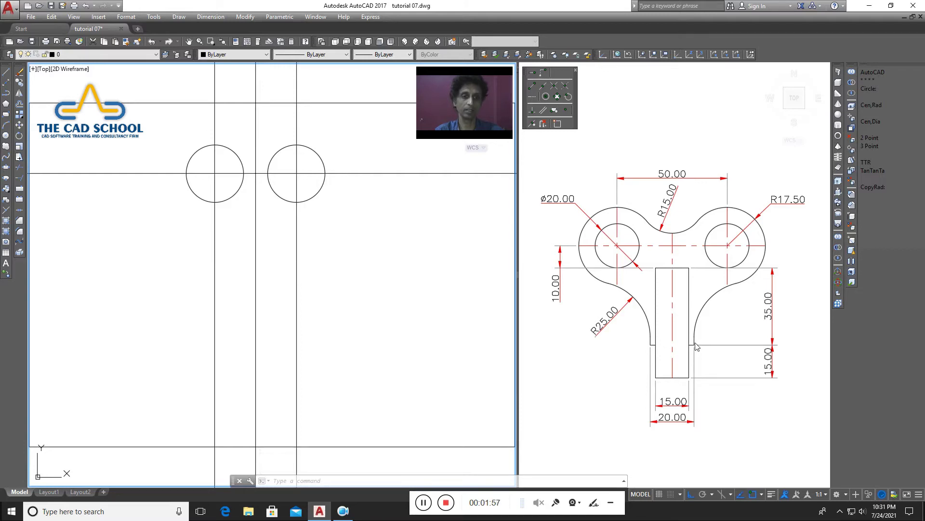
- Offset the central vertical construction line by 10 to both sides
{"action": "left_click", "coordinate": [239, 18]}
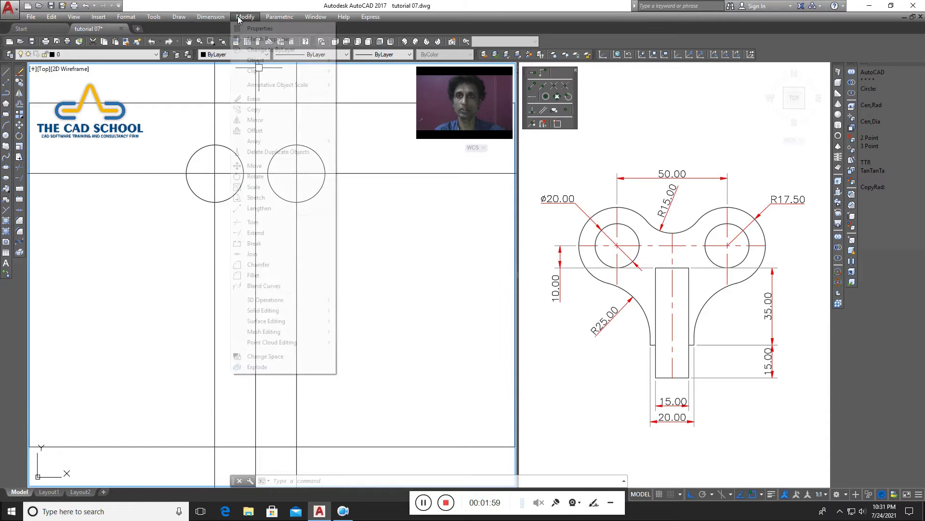
{"action": "left_click", "coordinate": [274, 129]}
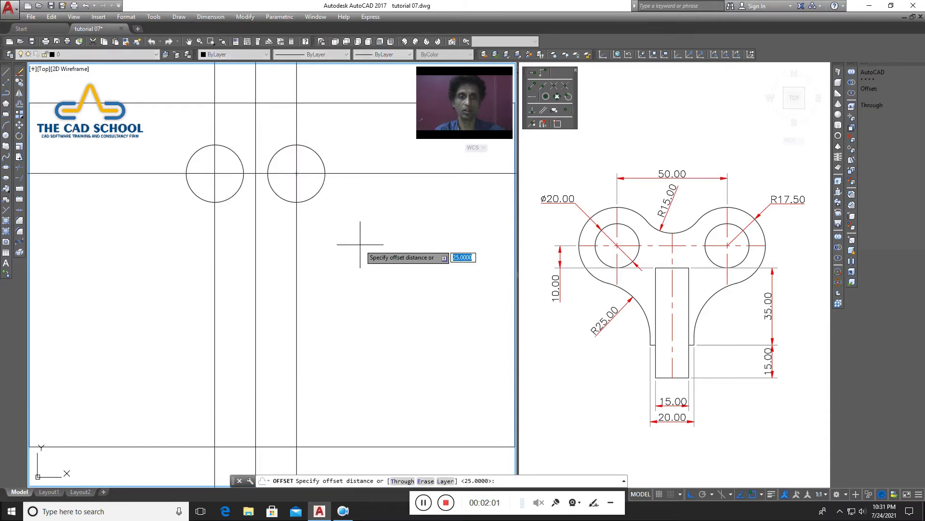
{"action": "type", "text": "10"}
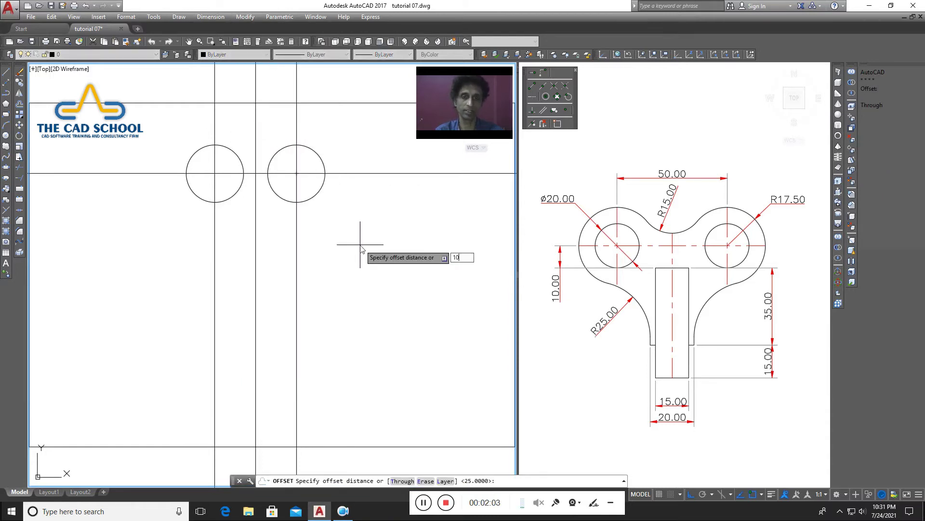
{"action": "key", "text": "Return"}
{"action": "left_click", "coordinate": [257, 279]}
{"action": "left_click", "coordinate": [241, 277]}
{"action": "left_click", "coordinate": [255, 275]}
{"action": "left_click", "coordinate": [279, 273]}
{"action": "key", "text": "Return"}
- Offset the horizontal construction line 45 downwards
{"action": "right_click", "coordinate": [359, 232]}
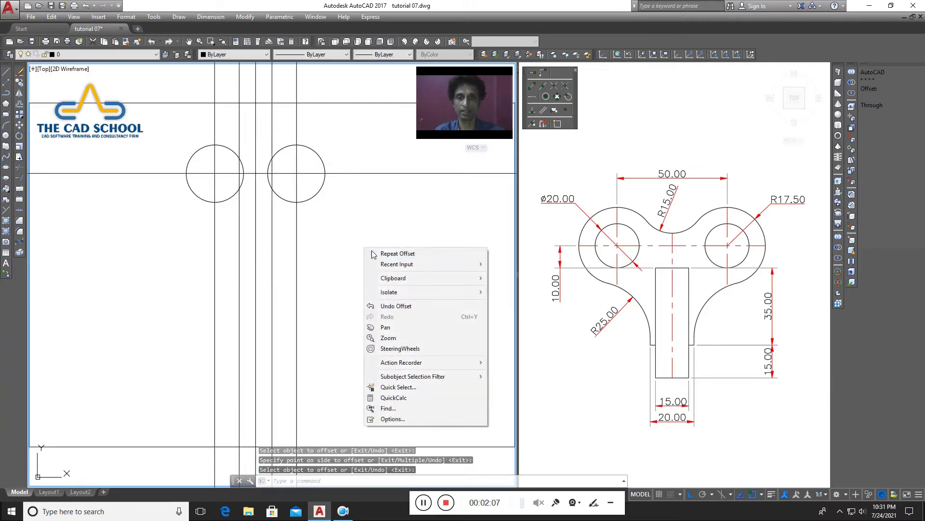
{"action": "left_click", "coordinate": [383, 252]}
{"action": "type", "text": "45"}
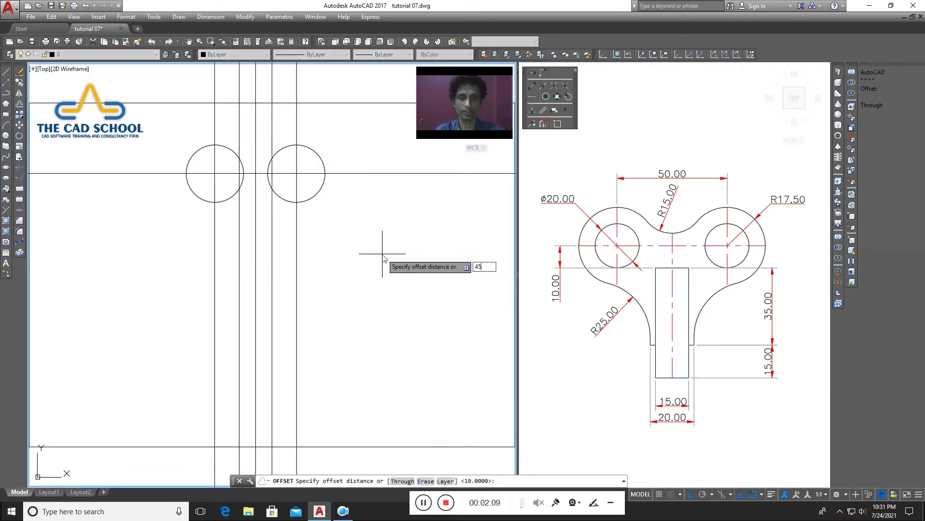
{"action": "key", "text": "Return"}
{"action": "left_click", "coordinate": [367, 173]}
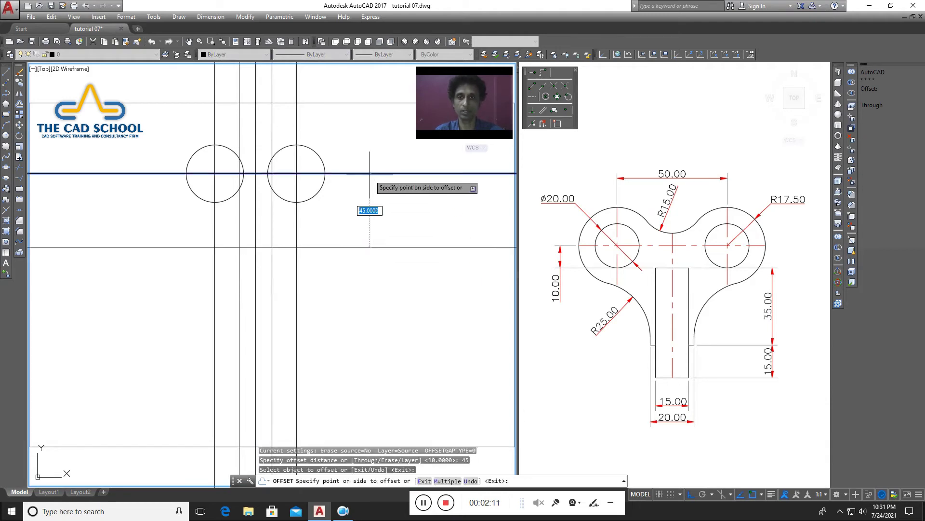
{"action": "left_click", "coordinate": [367, 210]}
{"action": "key", "text": "Return"}
{"action": "left_click", "coordinate": [366, 209]}
{"action": "left_click", "coordinate": [361, 226]}
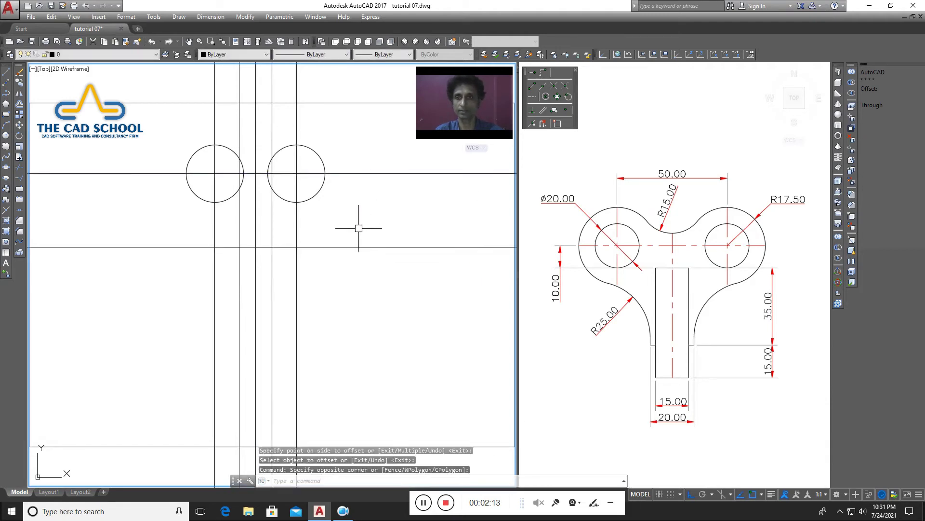
- Zoom the view to frame both circles and the lower horizontal line
{"action": "left_click", "coordinate": [74, 16]}
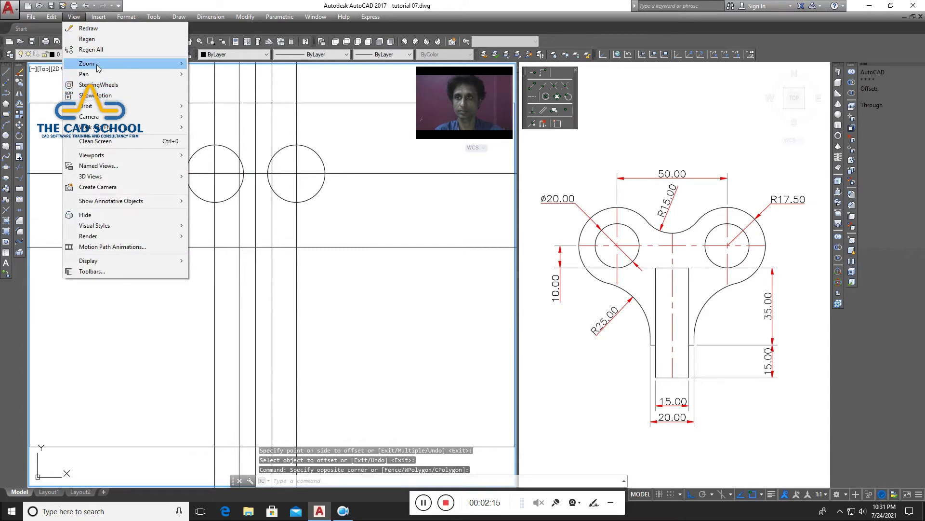
{"action": "mouse_move", "coordinate": [99, 64]}
{"action": "left_click", "coordinate": [213, 88]}
{"action": "left_click", "coordinate": [346, 119]}
{"action": "left_click", "coordinate": [178, 275]}
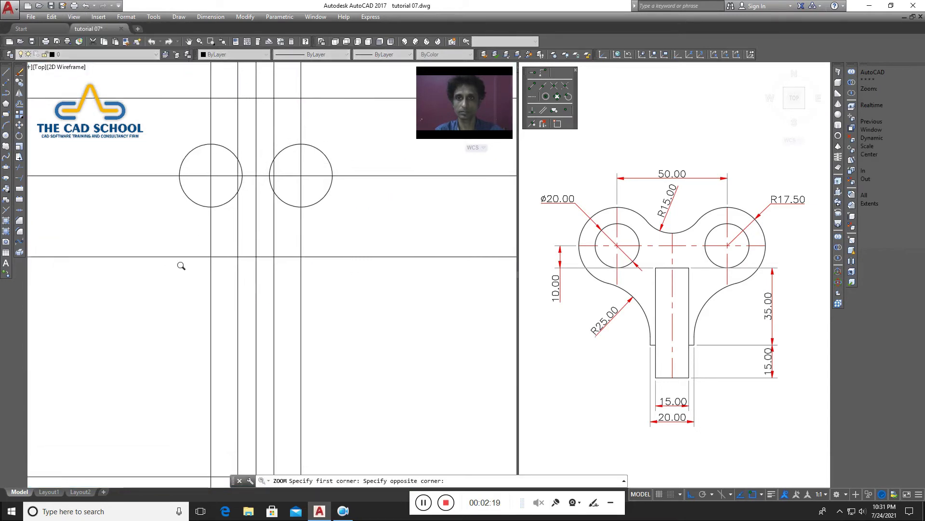
{"action": "left_click", "coordinate": [247, 290]}
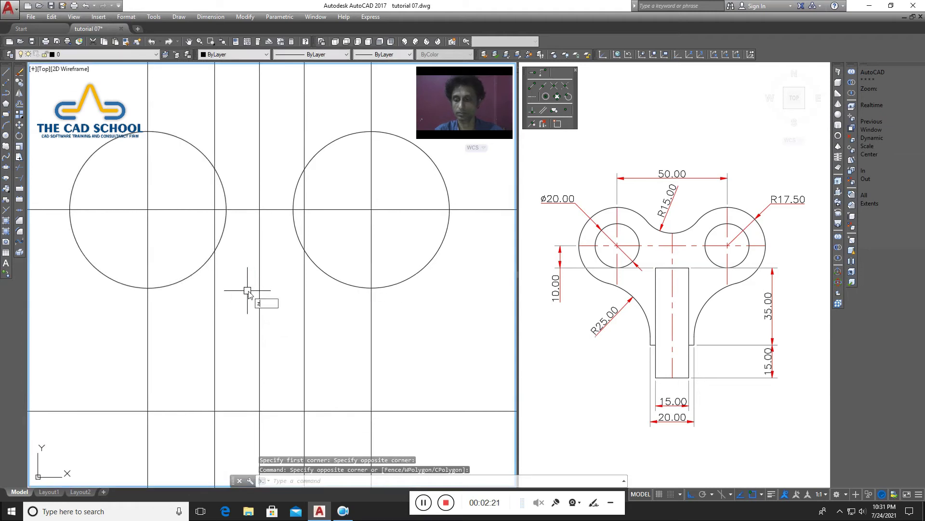
{"action": "type", "text": "z"}
{"action": "key", "text": "Return"}
{"action": "key", "text": "Return"}
{"action": "left_click_drag", "start_coordinate": [260, 225], "coordinate": [264, 275]}
{"action": "right_click", "coordinate": [265, 277]}
{"action": "left_click", "coordinate": [282, 283]}
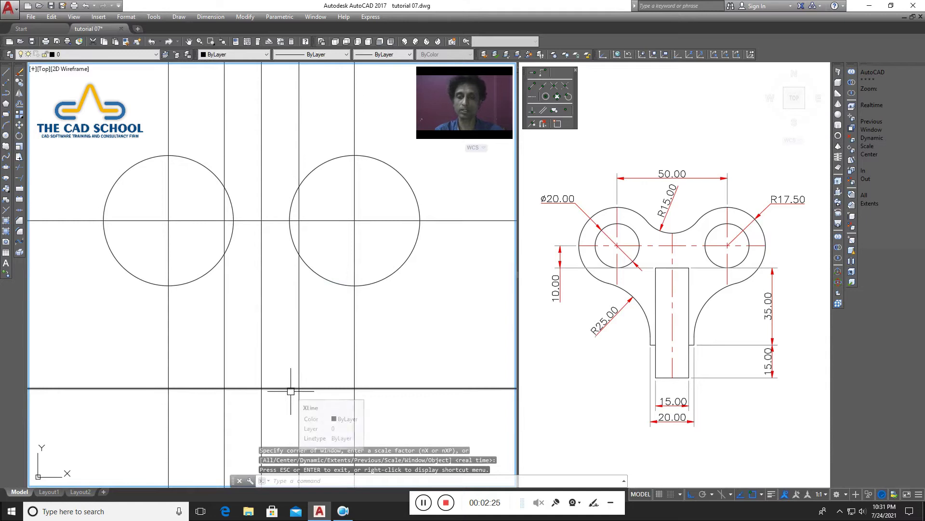
- Fillet the lower horizontal line with both inner offset lines at radius 0, using the Multiple option, to form square corners
{"action": "left_click", "coordinate": [244, 17]}
{"action": "left_click", "coordinate": [267, 273]}
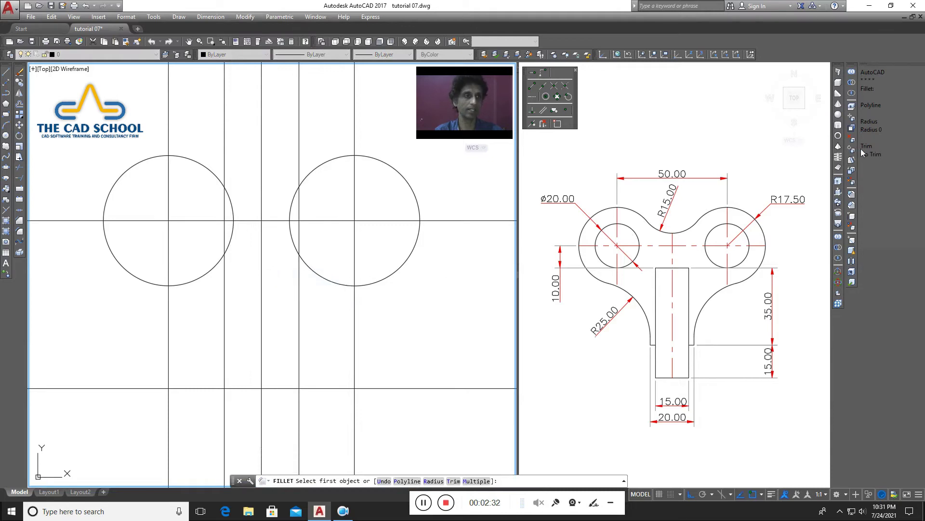
{"action": "left_click", "coordinate": [871, 130]}
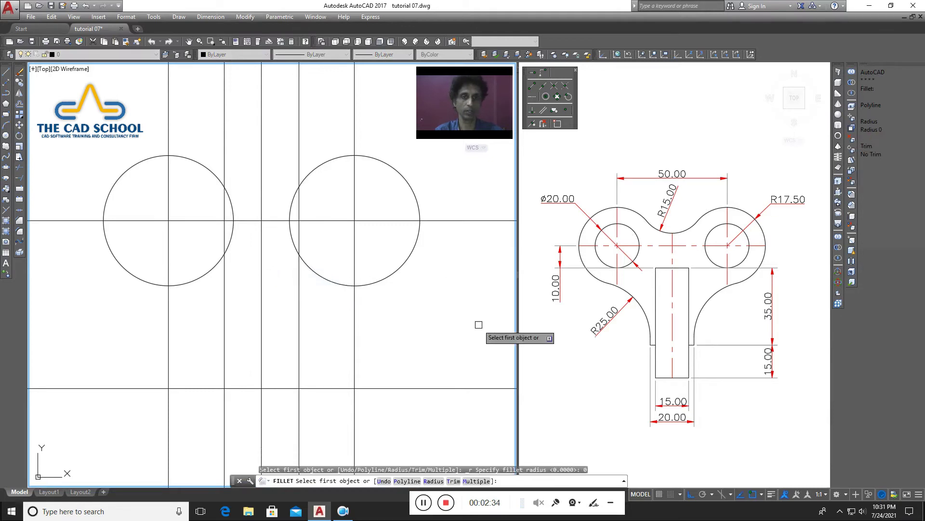
{"action": "right_click", "coordinate": [392, 310]}
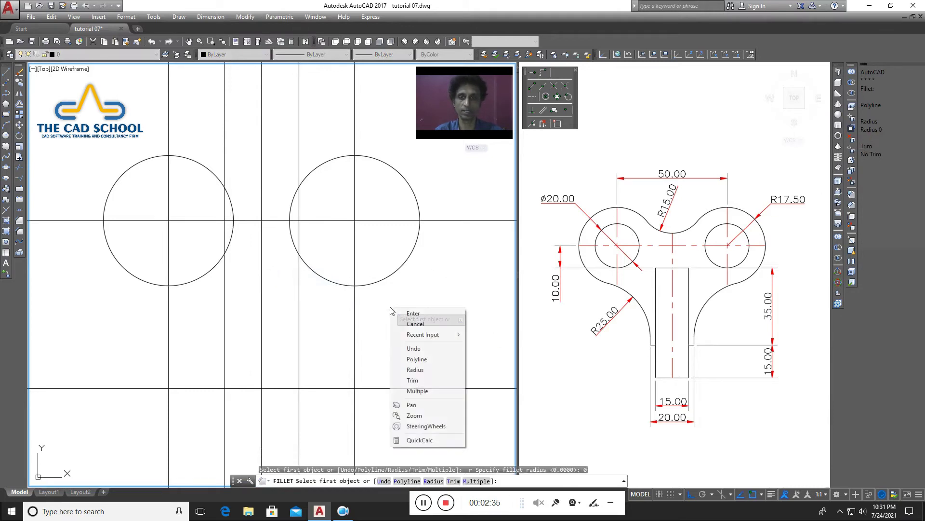
{"action": "left_click", "coordinate": [416, 391]}
{"action": "left_click", "coordinate": [287, 387]}
{"action": "left_click", "coordinate": [298, 370]}
{"action": "left_click", "coordinate": [240, 388]}
{"action": "left_click", "coordinate": [223, 367]}
{"action": "key", "text": "Escape"}
{"action": "left_click", "coordinate": [335, 347]}
{"action": "left_click", "coordinate": [330, 357]}
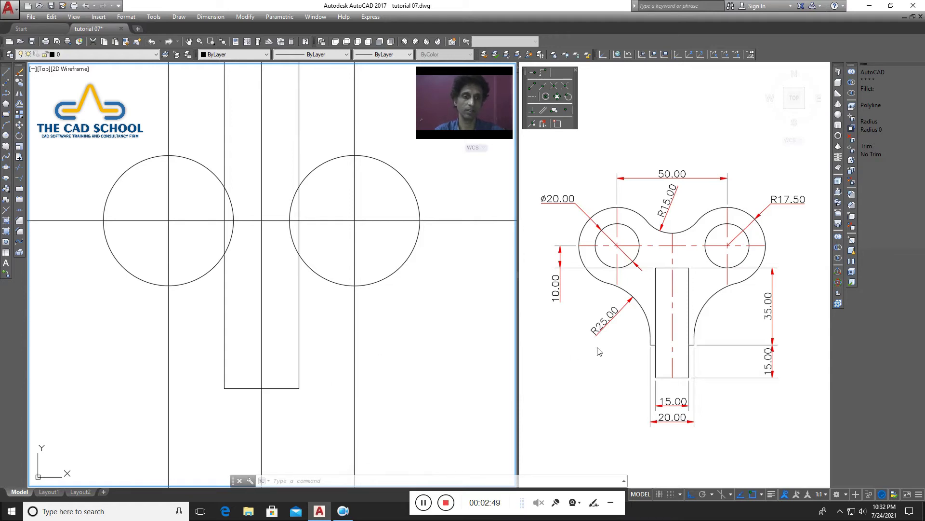
- Fillet both inner vertical lines with the undersides of the adjacent circles at radius 25, using the Multiple option
{"action": "left_click", "coordinate": [246, 16]}
{"action": "left_click", "coordinate": [255, 275]}
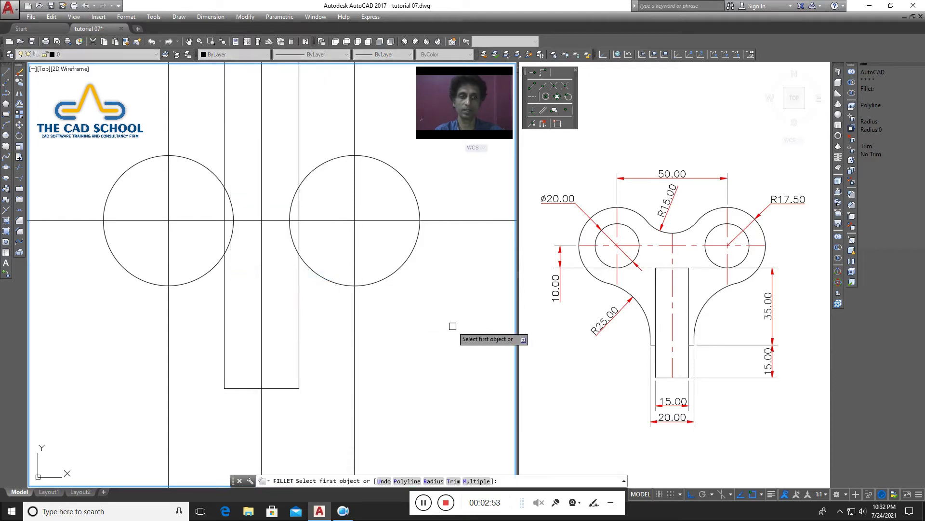
{"action": "left_click", "coordinate": [888, 120]}
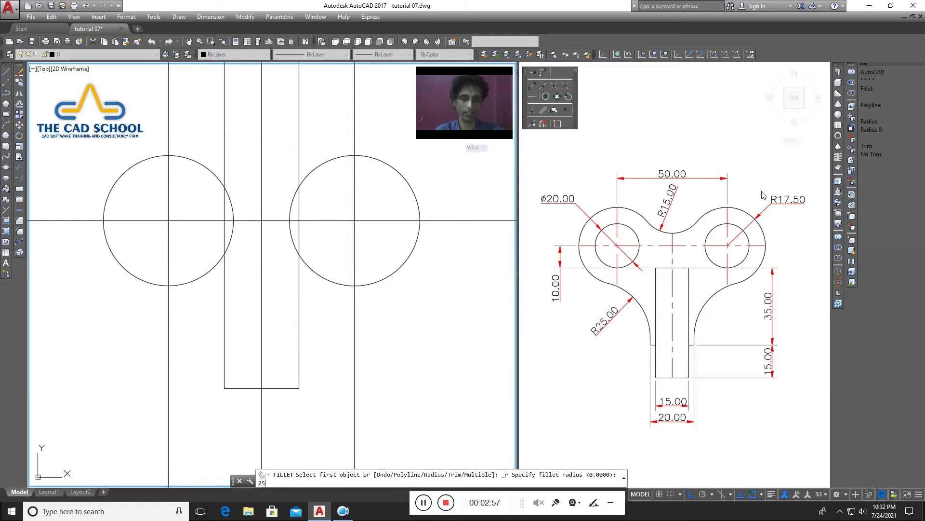
{"action": "key", "text": "Return"}
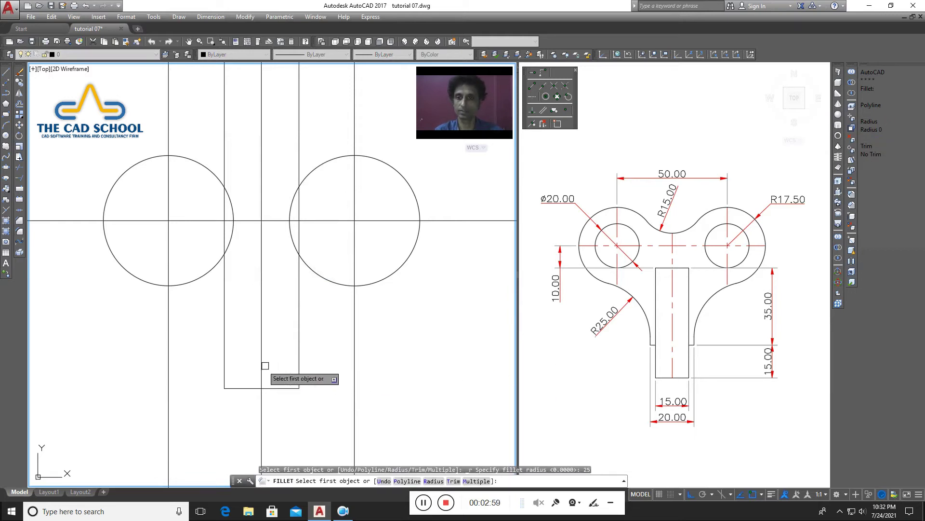
{"action": "right_click", "coordinate": [375, 333]}
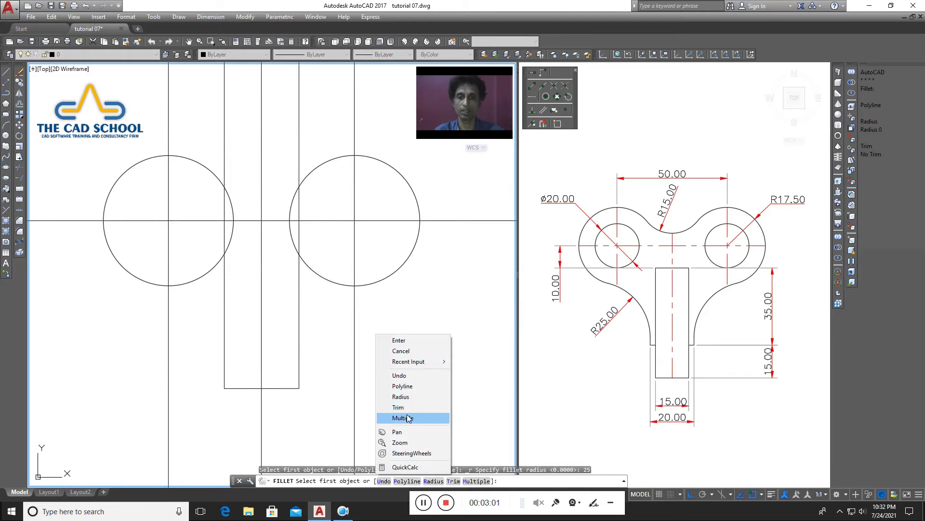
{"action": "left_click", "coordinate": [407, 418]}
{"action": "left_click", "coordinate": [224, 369]}
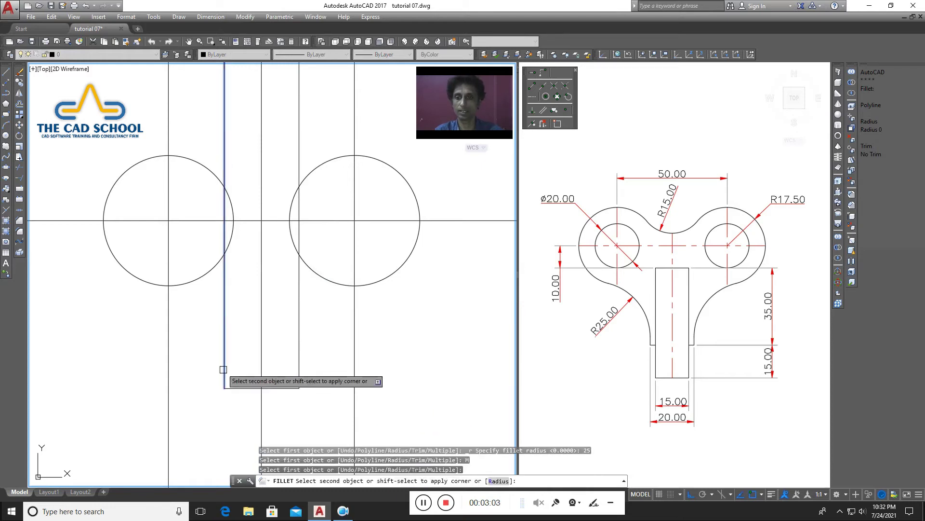
{"action": "left_click", "coordinate": [148, 283]}
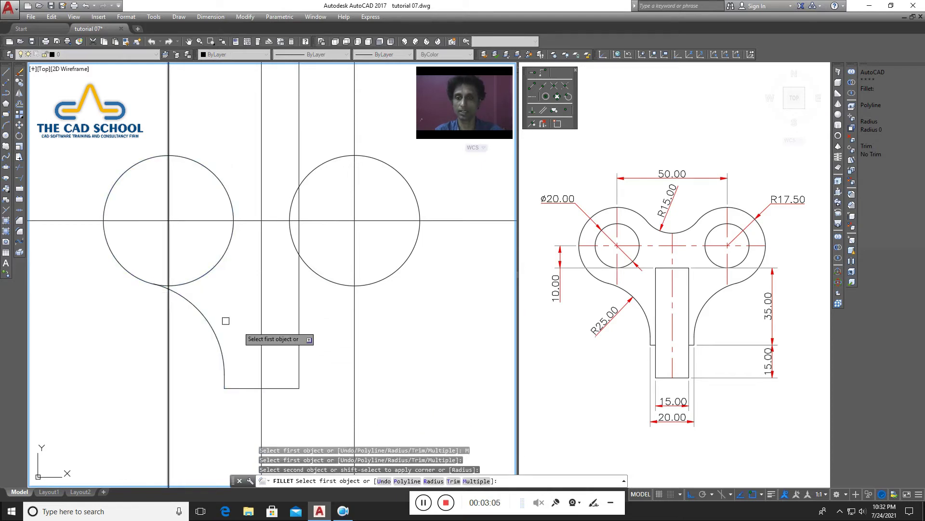
{"action": "left_click", "coordinate": [300, 377]}
{"action": "left_click", "coordinate": [378, 285]}
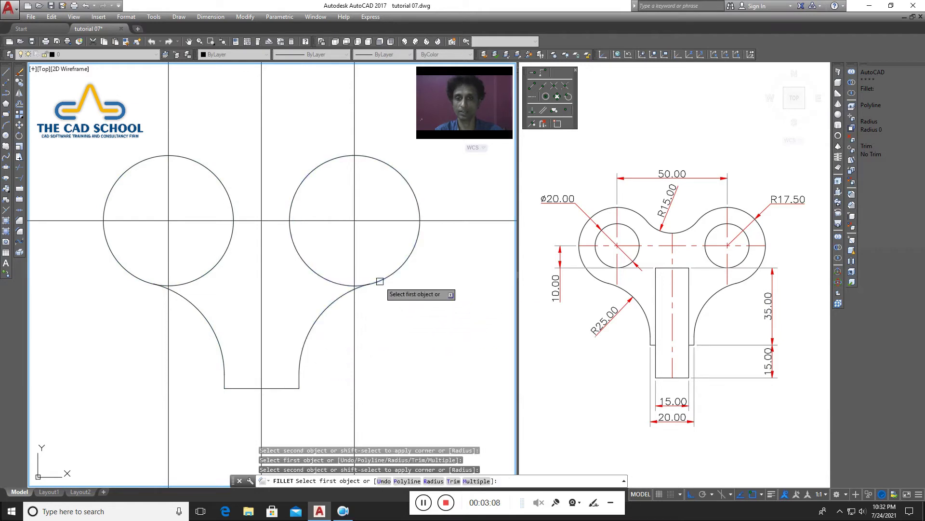
{"action": "key", "text": "Return"}
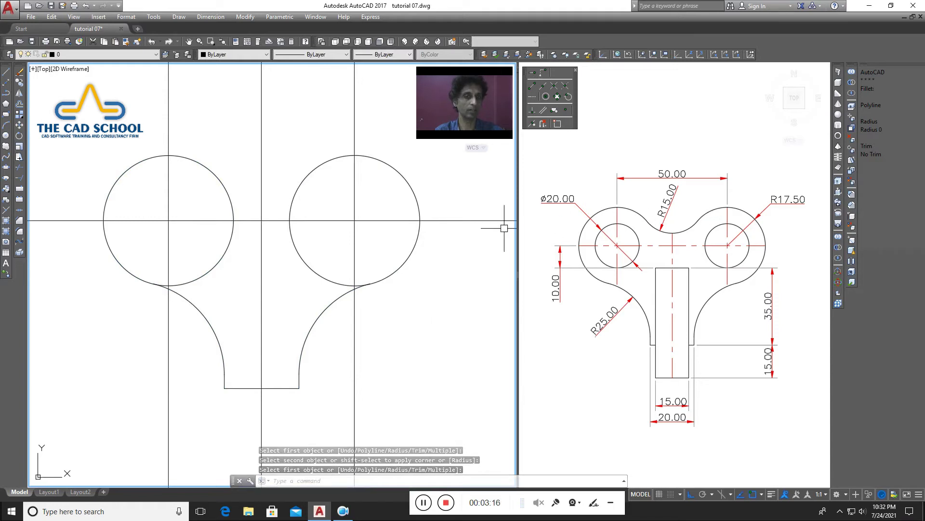
- Fillet the two circles together on their upper facing sides with a radius of 15
{"action": "right_click", "coordinate": [461, 263]}
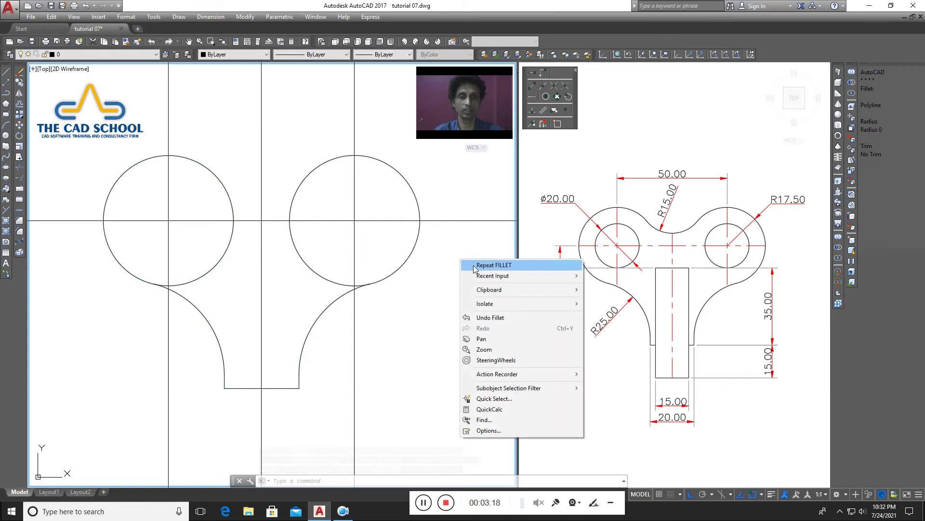
{"action": "left_click", "coordinate": [494, 265]}
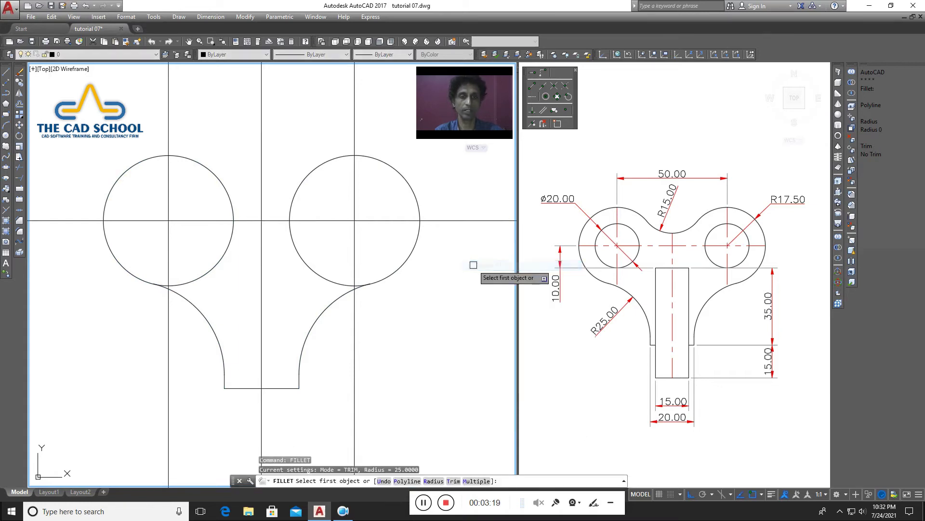
{"action": "left_click", "coordinate": [883, 122]}
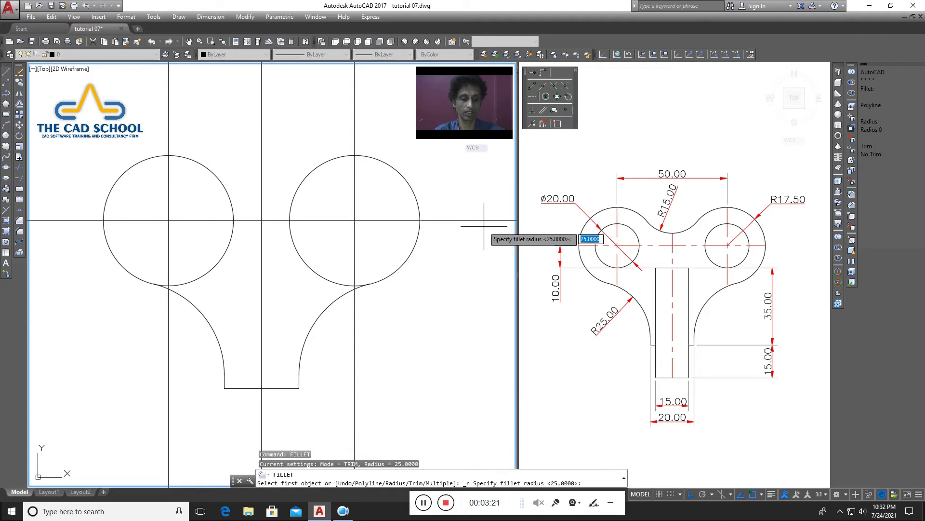
{"action": "type", "text": "15"}
{"action": "key", "text": "Return"}
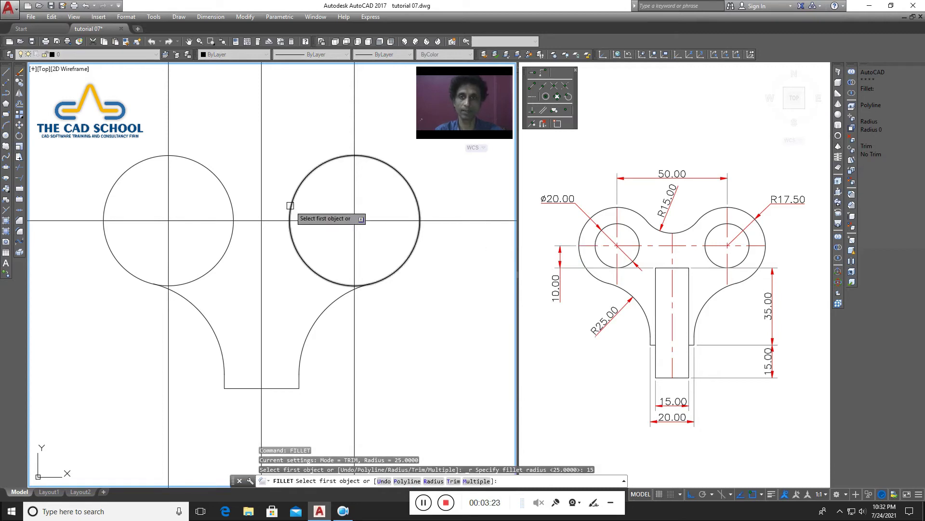
{"action": "left_click", "coordinate": [310, 172]}
{"action": "left_click", "coordinate": [218, 183]}
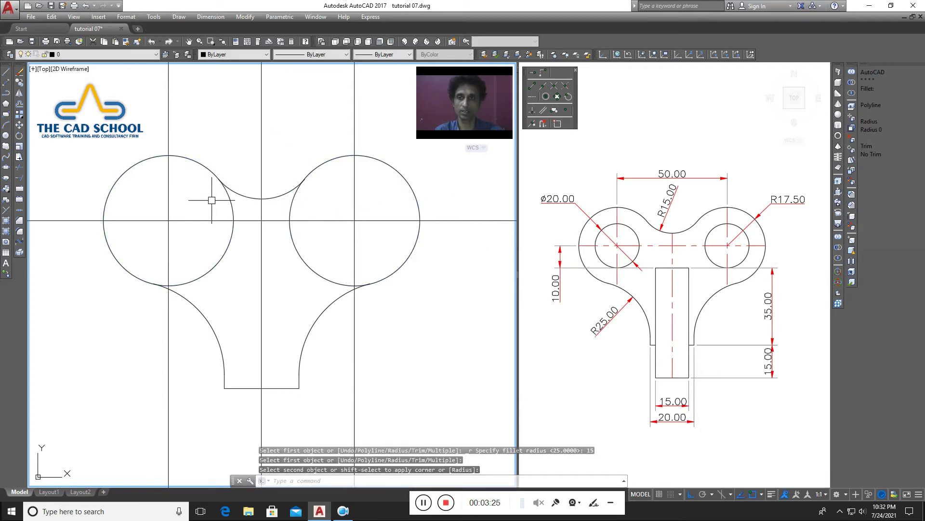
{"action": "left_click", "coordinate": [200, 202]}
{"action": "left_click", "coordinate": [201, 212]}
{"action": "left_click", "coordinate": [423, 376]}
{"action": "left_click", "coordinate": [422, 377]}
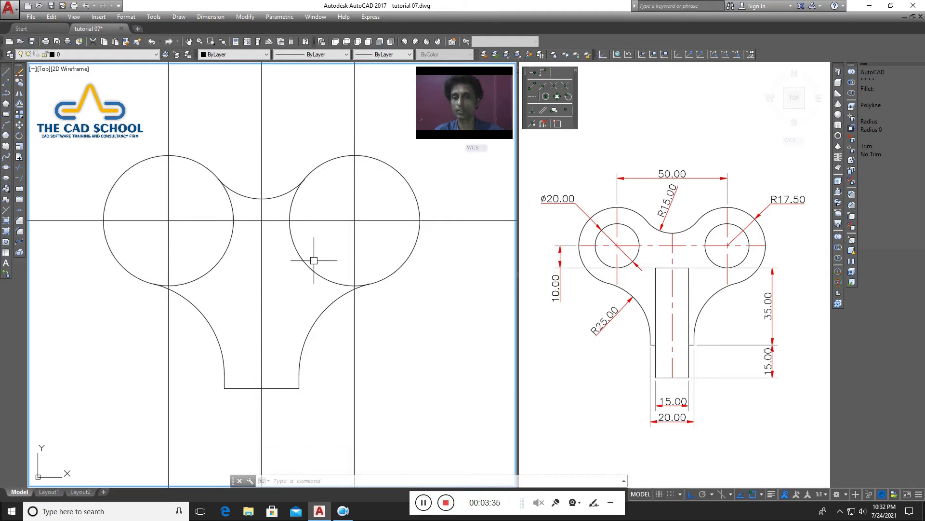
- Trim away the inner portions of both circles, using the three fillet arcs as cutting edges
{"action": "right_click", "coordinate": [327, 312]}
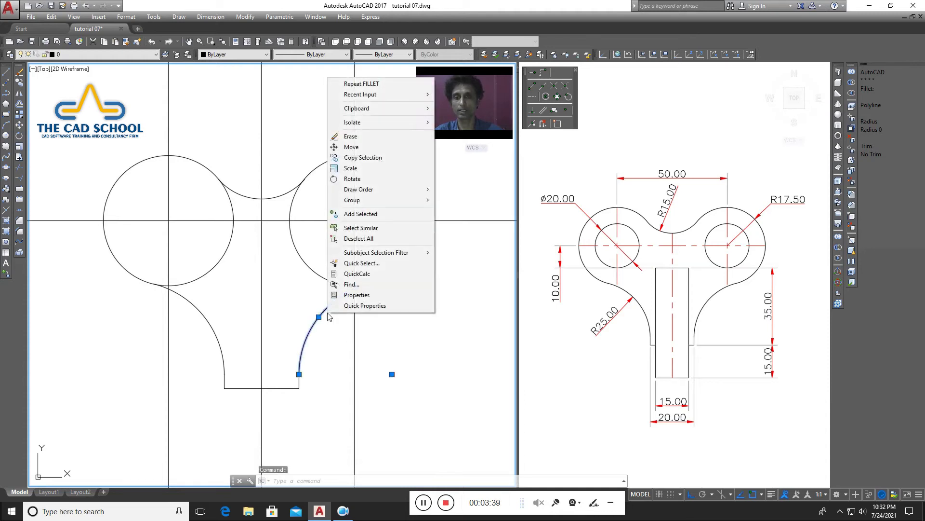
{"action": "left_click", "coordinate": [361, 228]}
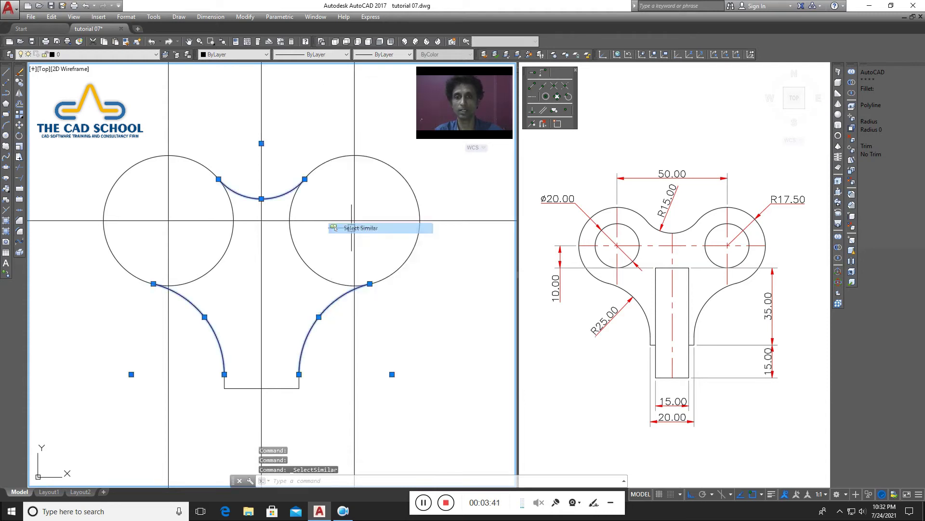
{"action": "right_click", "coordinate": [275, 287]}
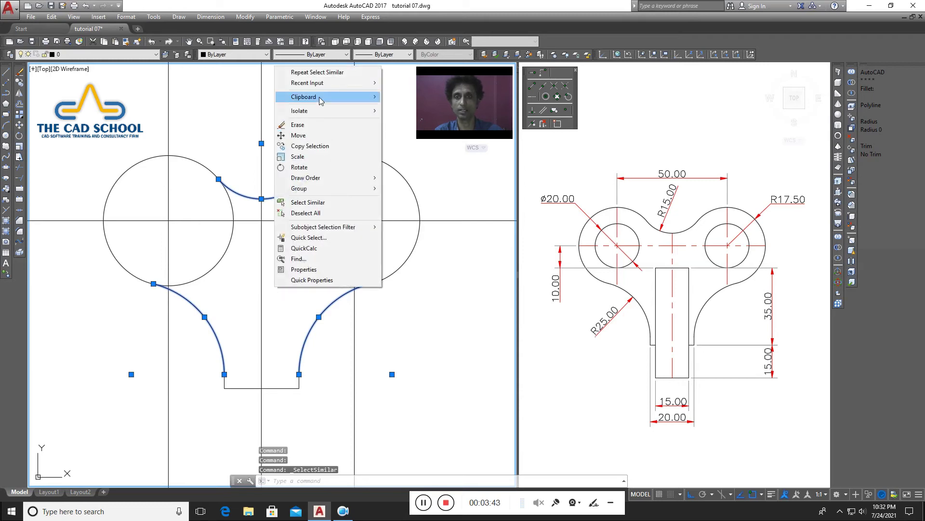
{"action": "mouse_move", "coordinate": [322, 86]}
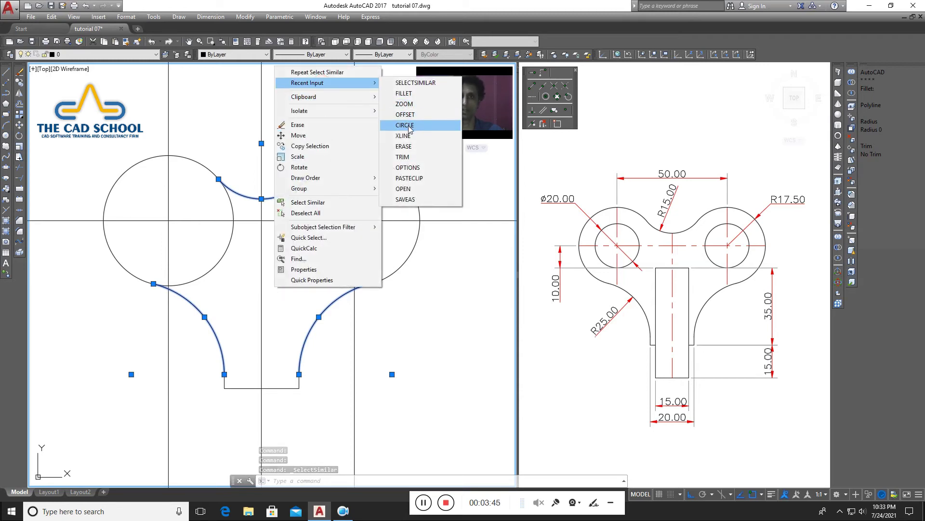
{"action": "left_click", "coordinate": [403, 157]}
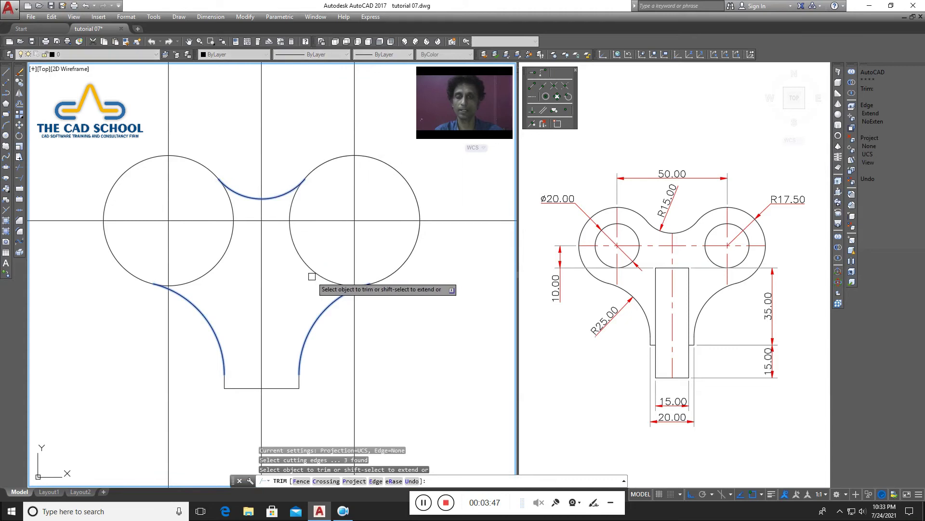
{"action": "left_click", "coordinate": [312, 273]}
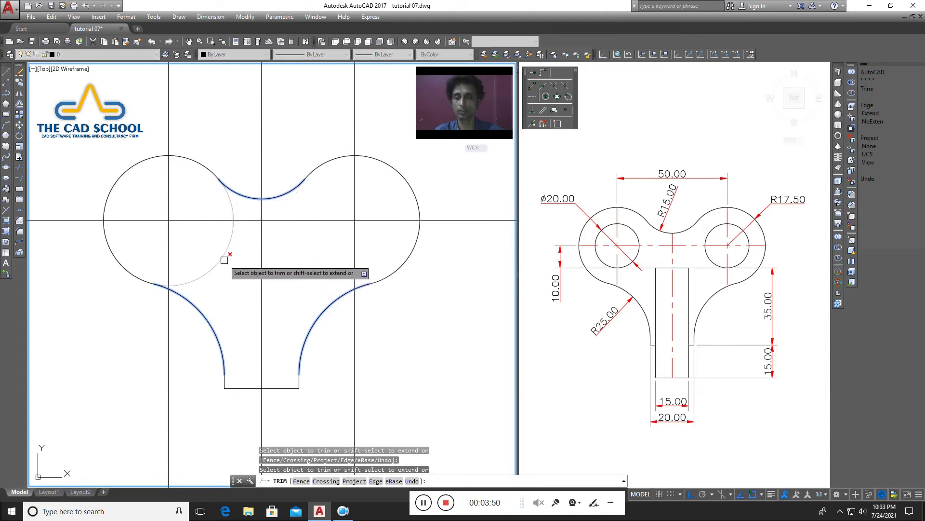
{"action": "key", "text": "Return"}
{"action": "left_click", "coordinate": [226, 261]}
{"action": "left_click", "coordinate": [225, 273]}
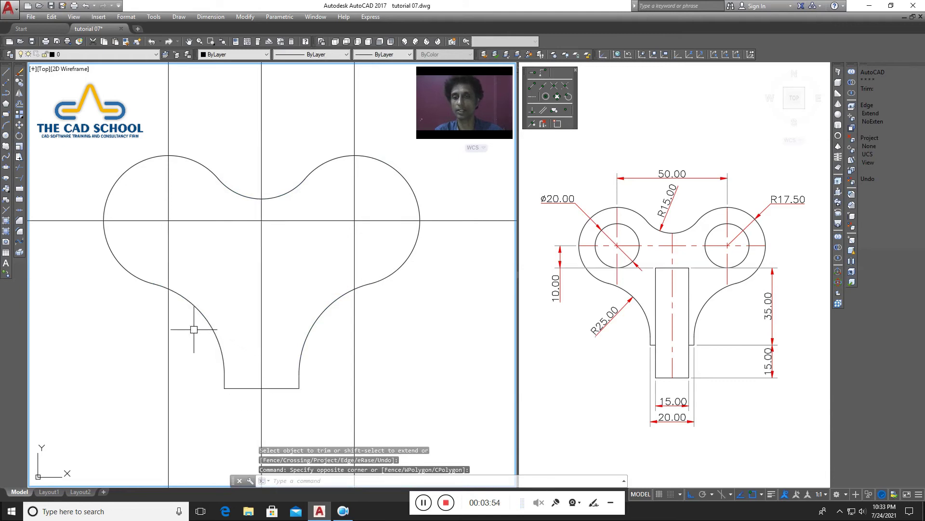
{"action": "left_click", "coordinate": [420, 298]}
{"action": "left_click", "coordinate": [418, 307]}
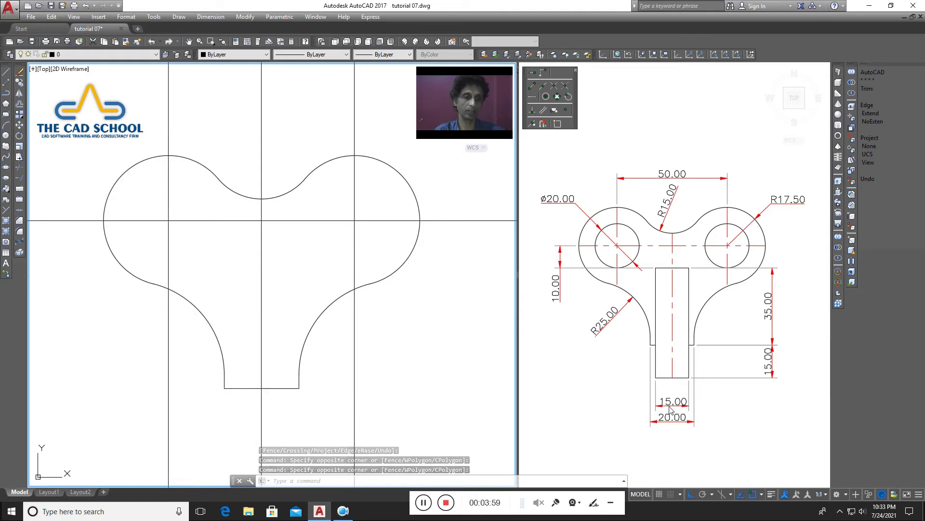
{"action": "left_click", "coordinate": [433, 322]}
{"action": "left_click", "coordinate": [428, 316]}
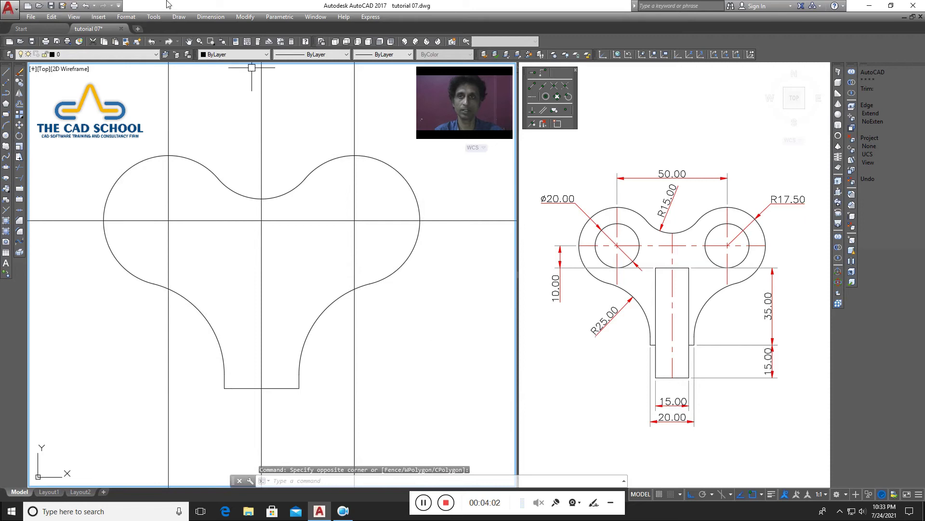
- Offset the short horizontal bottom edge of the outline 35 upwards
{"action": "left_click", "coordinate": [245, 17]}
{"action": "left_click", "coordinate": [270, 130]}
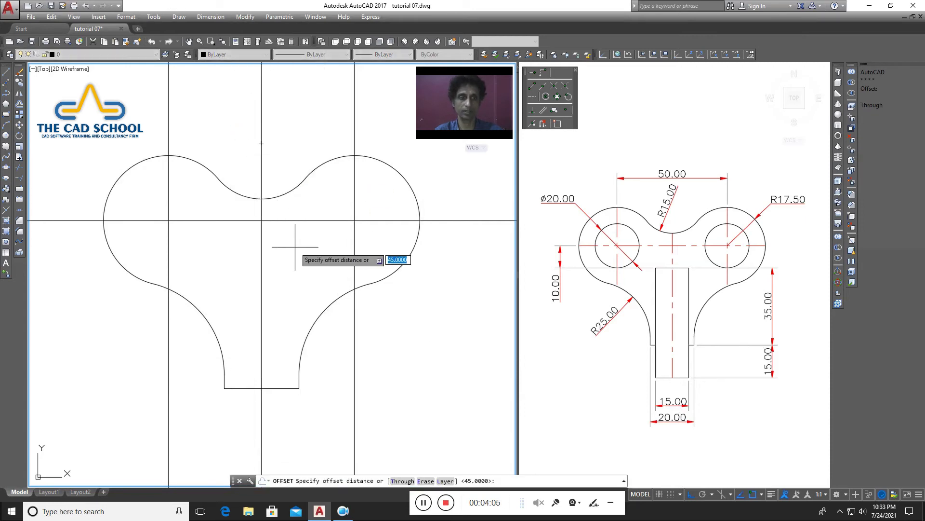
{"action": "type", "text": "35"}
{"action": "key", "text": "Return"}
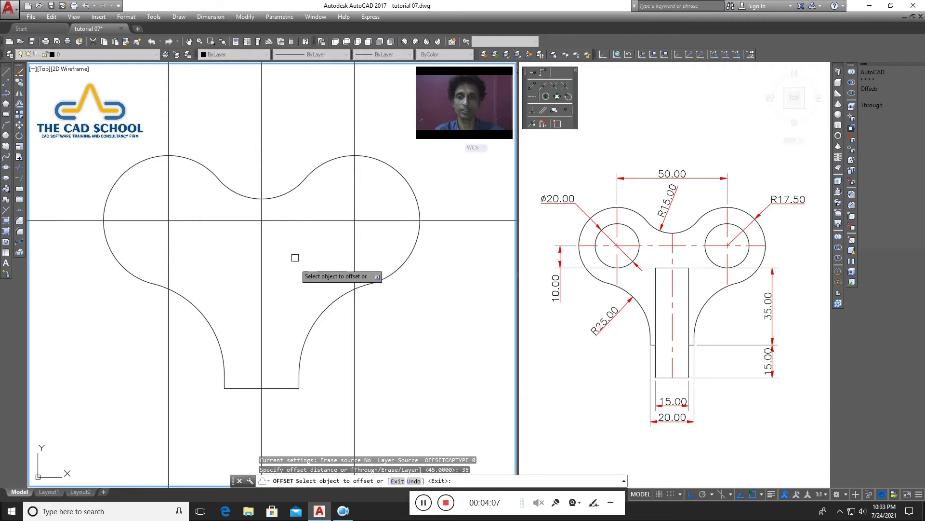
{"action": "left_click", "coordinate": [271, 388]}
{"action": "left_click", "coordinate": [273, 337]}
{"action": "key", "text": "Return"}
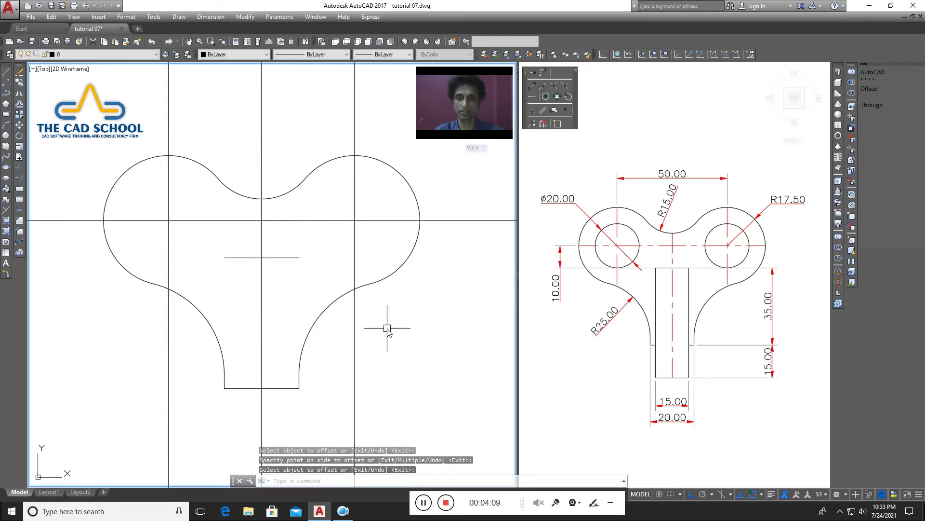
- Offset the short horizontal bottom edge of the outline 15 downwards
{"action": "right_click", "coordinate": [387, 329]}
{"action": "left_click", "coordinate": [421, 156]}
{"action": "type", "text": "15"}
{"action": "key", "text": "Return"}
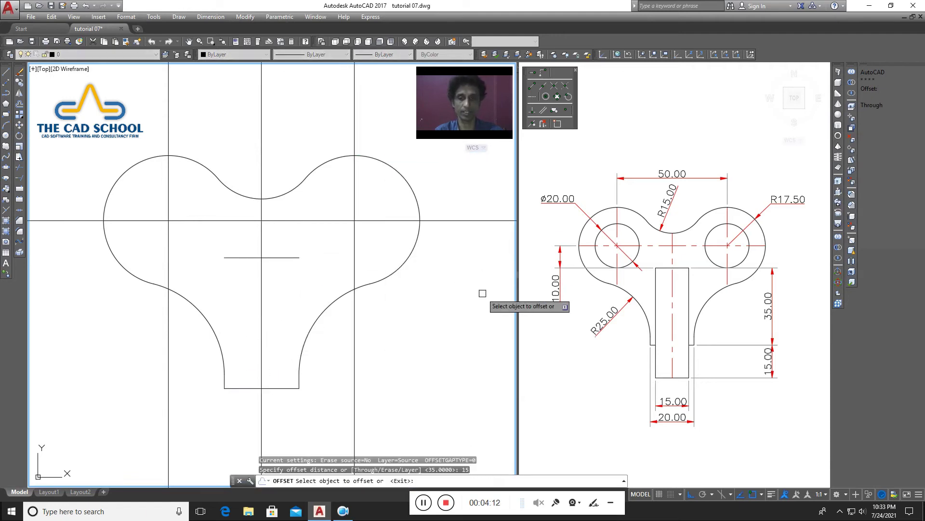
{"action": "left_click", "coordinate": [289, 391]}
{"action": "left_click", "coordinate": [289, 388]}
{"action": "left_click", "coordinate": [299, 408]}
{"action": "key", "text": "Return"}
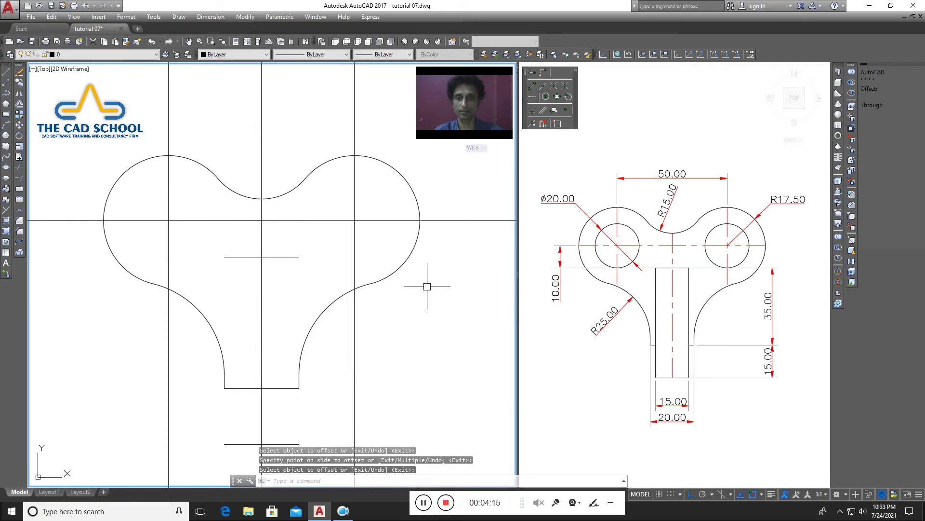
- Offset the central vertical construction line by 7.5 to both sides
{"action": "right_click", "coordinate": [428, 287]}
{"action": "left_click", "coordinate": [457, 292]}
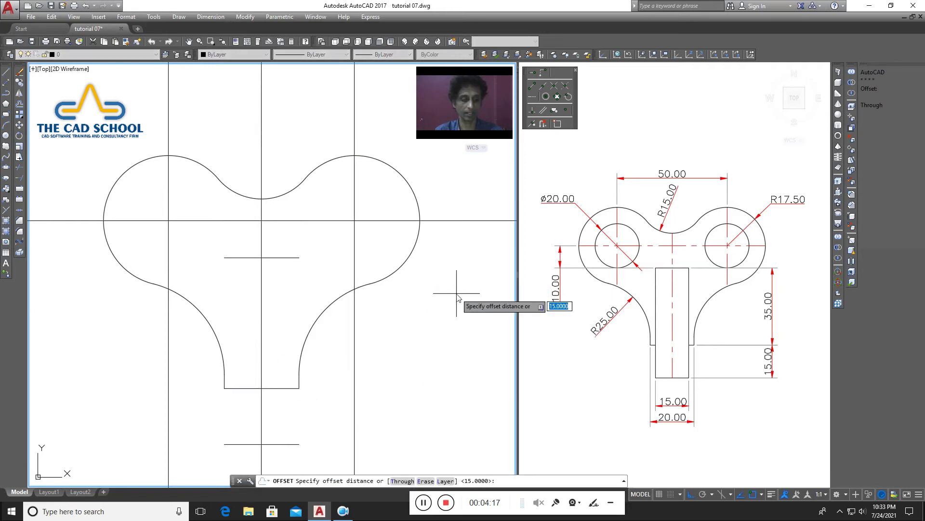
{"action": "type", "text": "7.5"}
{"action": "key", "text": "Return"}
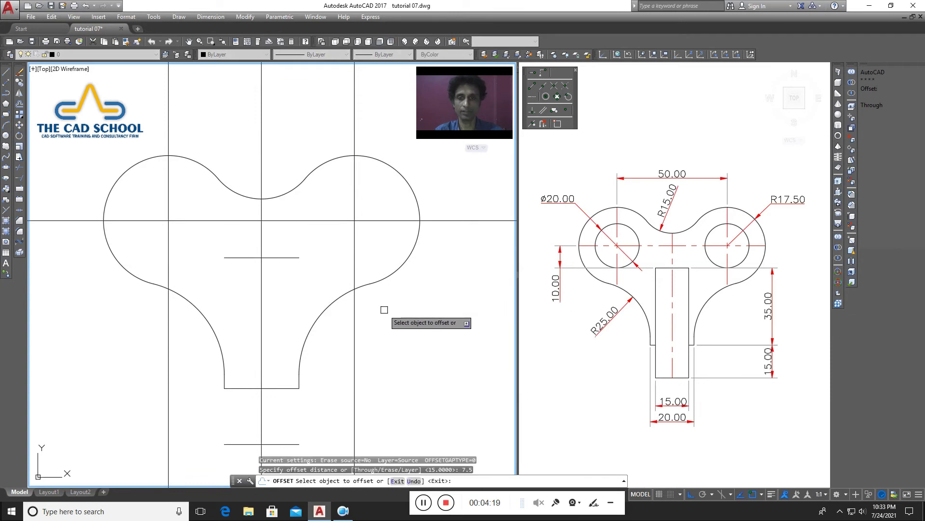
{"action": "left_click", "coordinate": [261, 366]}
{"action": "left_click", "coordinate": [242, 371]}
{"action": "left_click", "coordinate": [261, 355]}
{"action": "left_click", "coordinate": [310, 268]}
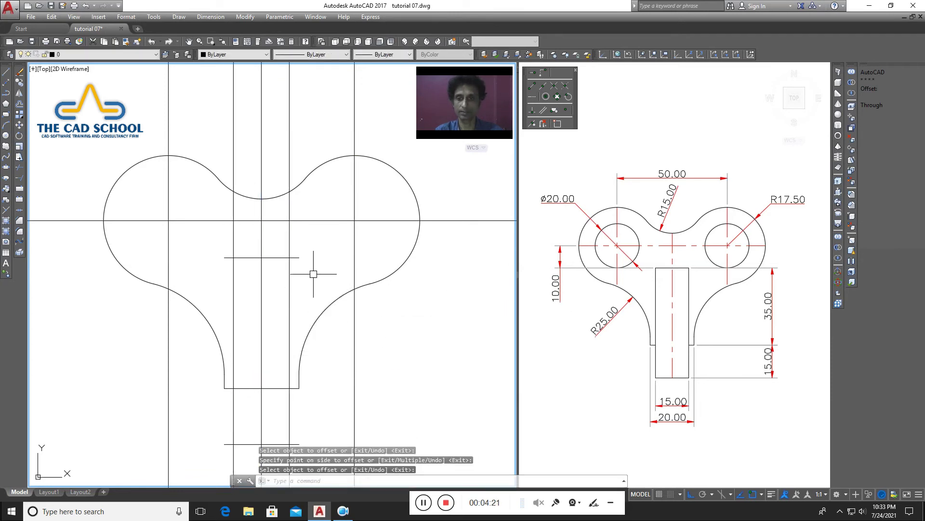
- Fillet the lower horizontal line with both inner vertical offset lines at radius 0 in Multiple mode, forming the two bottom rectangle corners
{"action": "scroll", "coordinate": [310, 295], "scroll_direction": "down", "scroll_amount": 1}
{"action": "scroll", "coordinate": [288, 361], "scroll_direction": "up", "scroll_amount": 1}
{"action": "key", "text": "Return"}
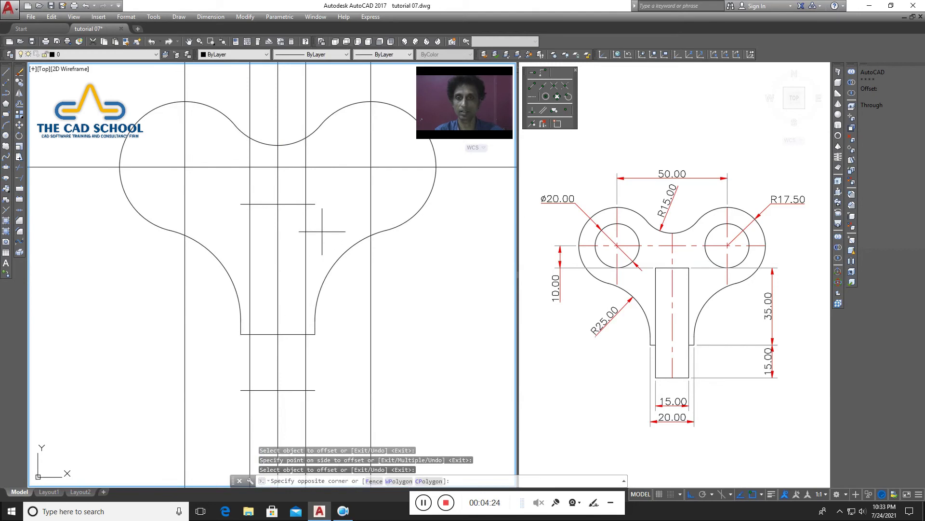
{"action": "left_click", "coordinate": [315, 248]}
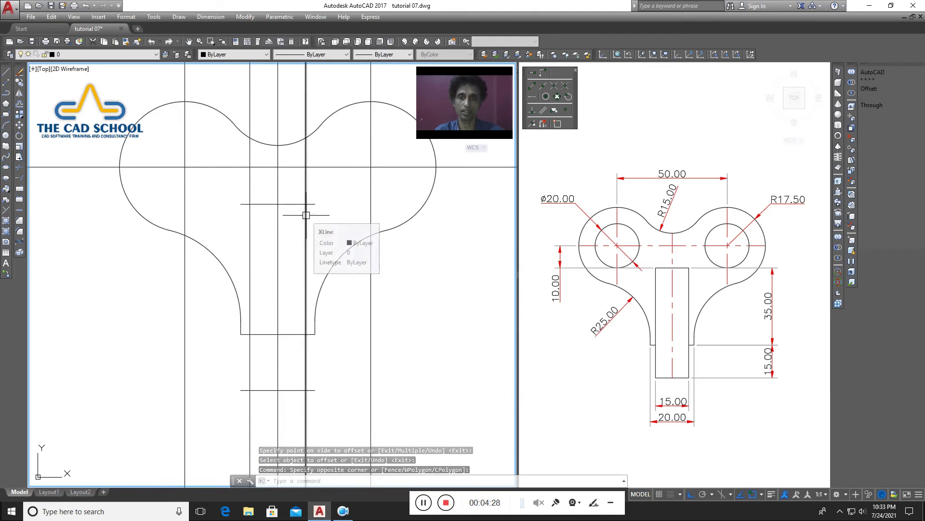
{"action": "left_click", "coordinate": [241, 17]}
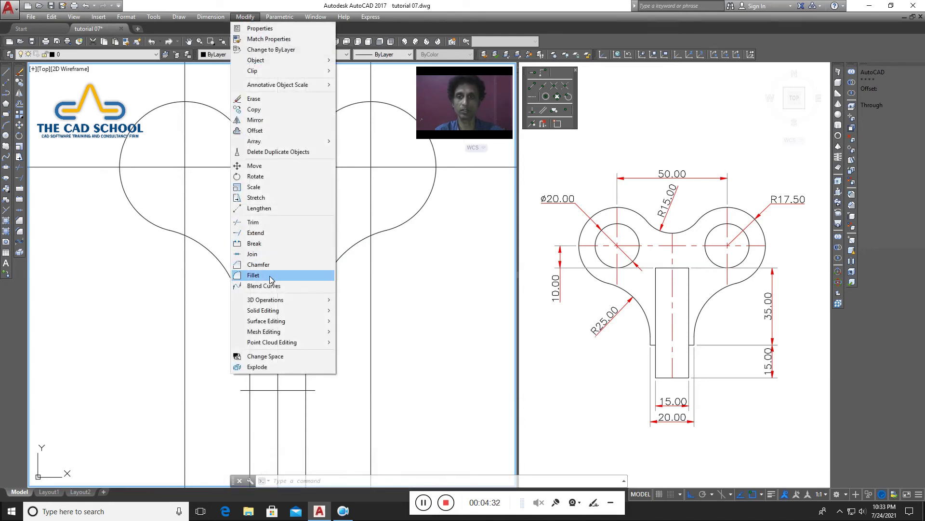
{"action": "left_click", "coordinate": [258, 275]}
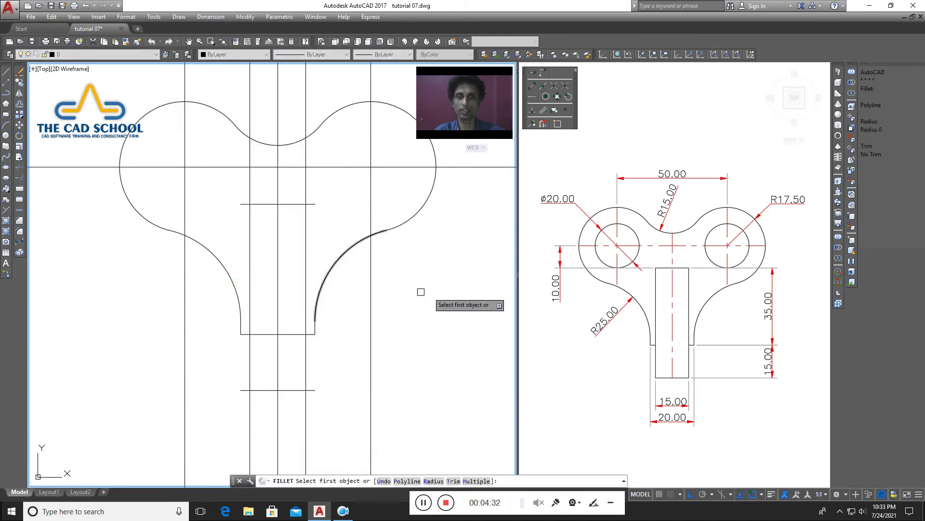
{"action": "left_click", "coordinate": [884, 129]}
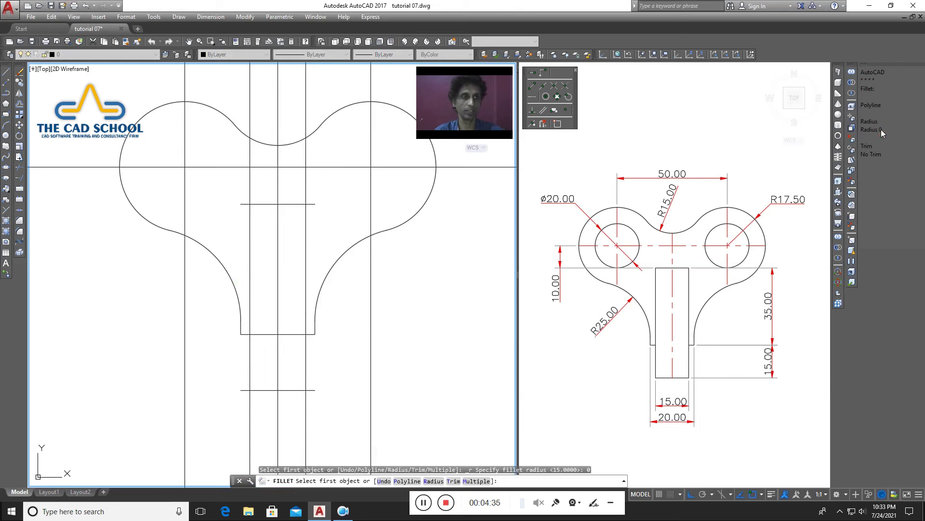
{"action": "right_click", "coordinate": [402, 305]}
{"action": "left_click", "coordinate": [429, 385]}
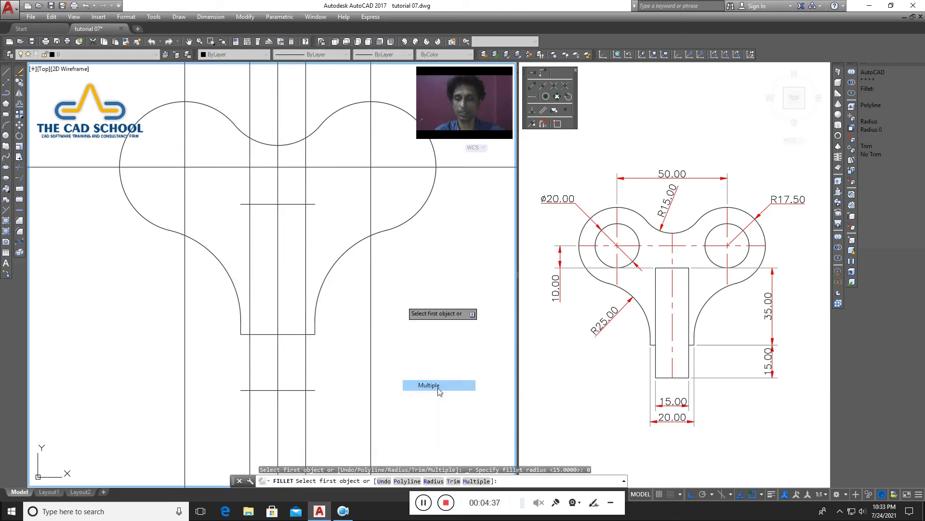
{"action": "left_click", "coordinate": [294, 390]}
{"action": "left_click", "coordinate": [305, 375]}
{"action": "left_click", "coordinate": [268, 388]}
{"action": "left_click", "coordinate": [249, 371]}
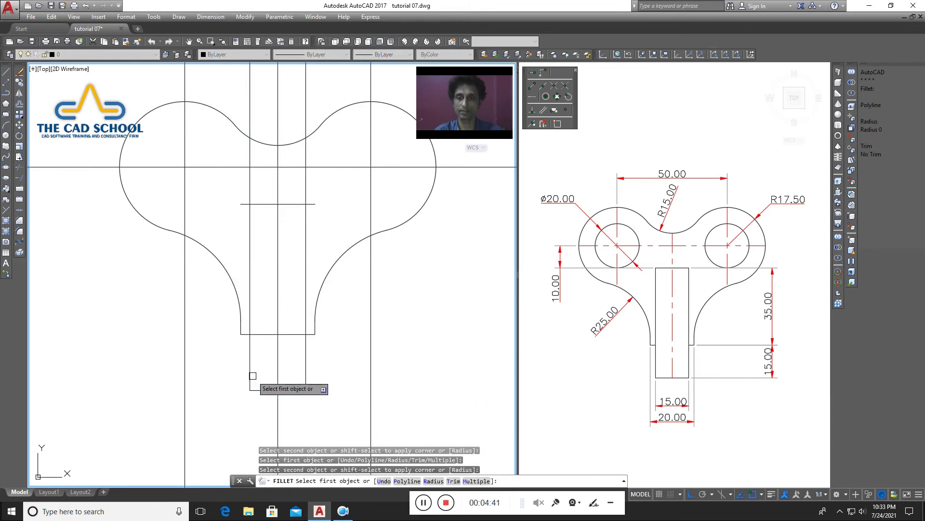
- Close the rectangle's two upper corners by filleting both vertical lines with the upper horizontal line at radius 0
{"action": "left_click", "coordinate": [250, 244]}
{"action": "left_click", "coordinate": [260, 205]}
{"action": "left_click", "coordinate": [299, 204]}
{"action": "left_click", "coordinate": [306, 213]}
{"action": "key", "text": "Escape"}
{"action": "left_click", "coordinate": [328, 224]}
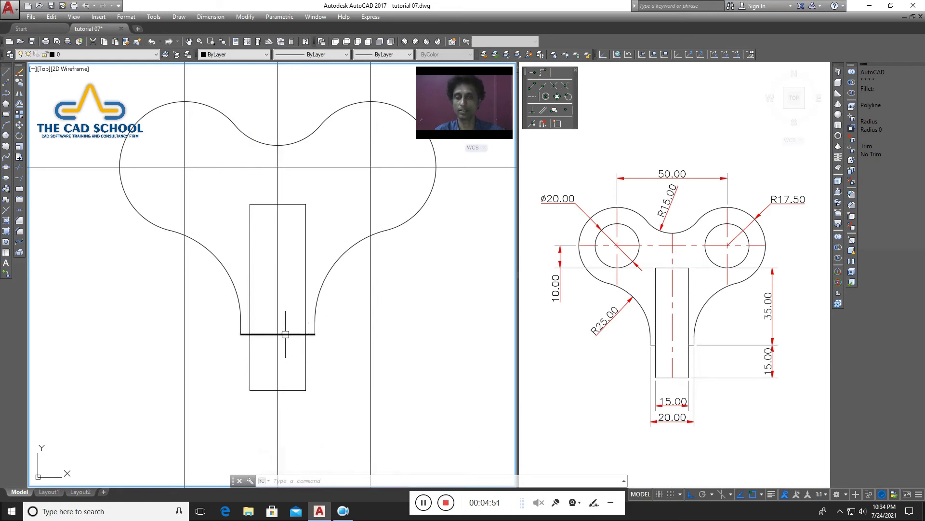
- Trim the outline's short horizontal edge inside the rectangle, using the rectangle's two vertical sides as cutting edges
{"action": "right_click", "coordinate": [433, 275]}
{"action": "mouse_move", "coordinate": [559, 294]}
{"action": "left_click", "coordinate": [576, 312]}
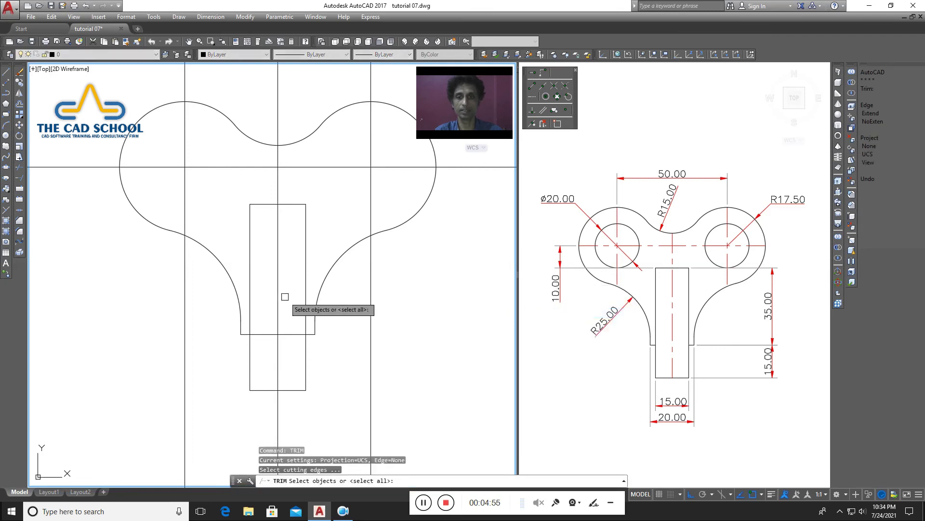
{"action": "left_click", "coordinate": [306, 289]}
{"action": "left_click", "coordinate": [250, 297]}
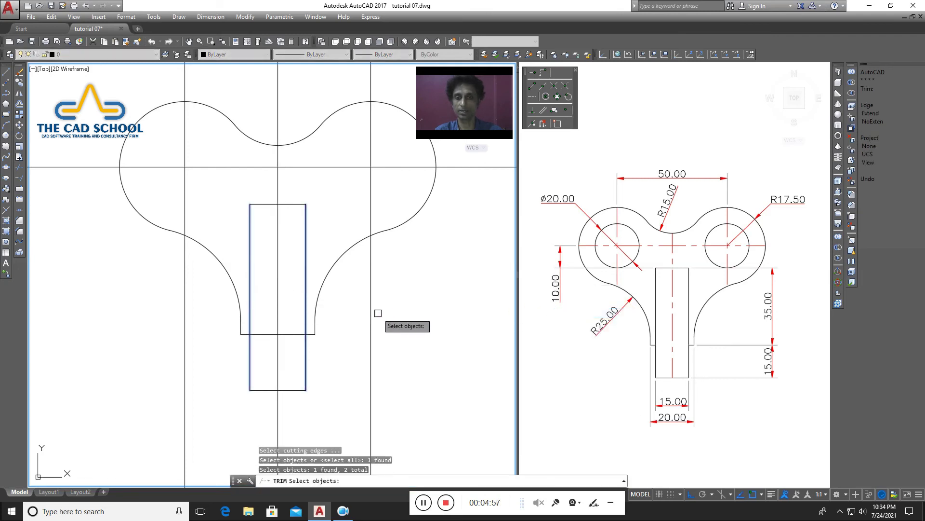
{"action": "key", "text": "Return"}
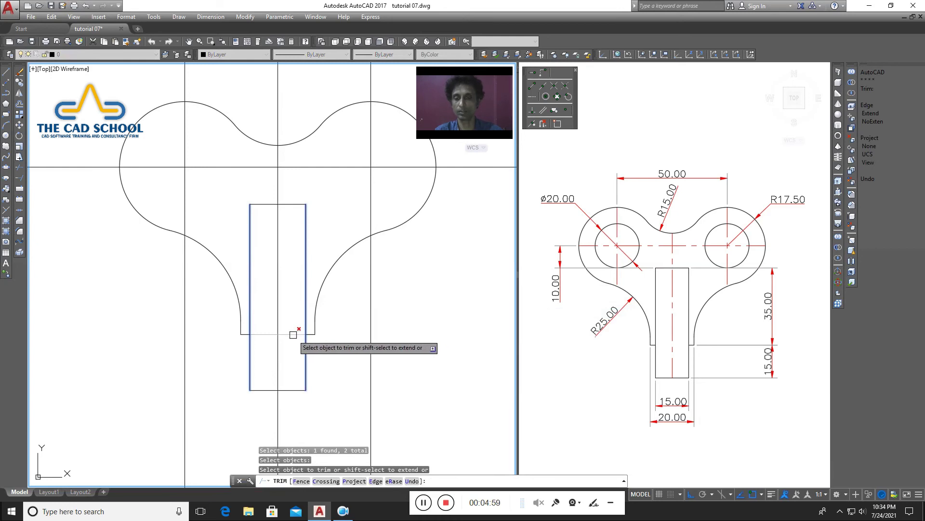
{"action": "left_click", "coordinate": [293, 334]}
{"action": "key", "text": "Return"}
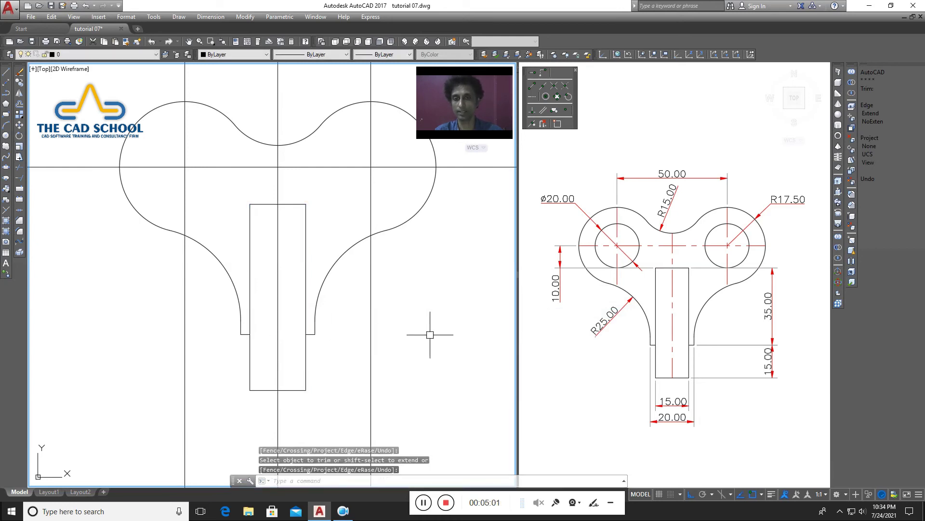
{"action": "left_click_drag", "start_coordinate": [430, 331], "coordinate": [459, 339]}
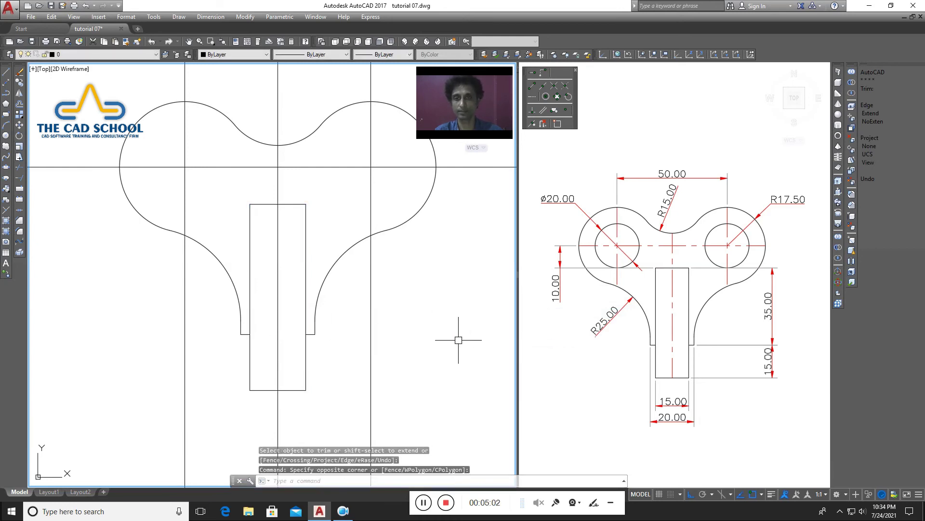
- Draw a circle of diameter 20 concentric with the left lobe's arc using Center, Diameter
{"action": "left_click", "coordinate": [182, 18]}
{"action": "mouse_move", "coordinate": [191, 155]}
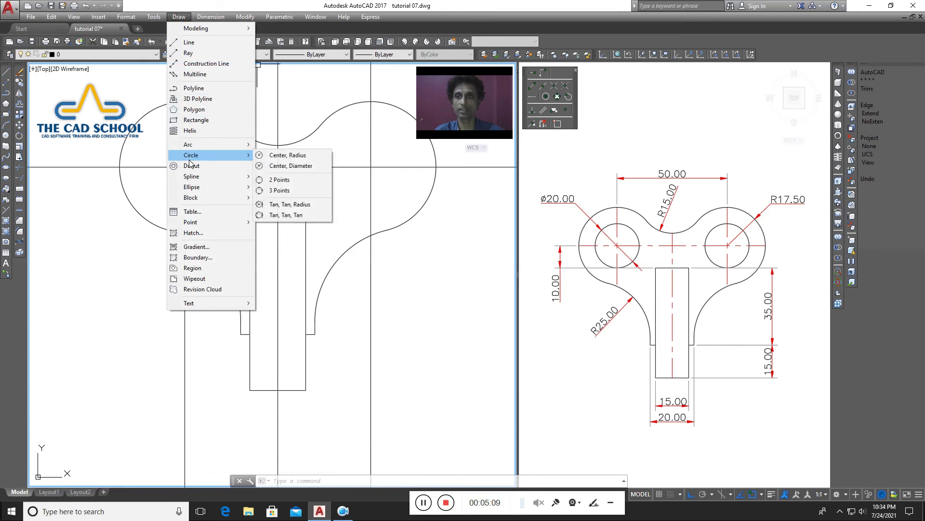
{"action": "left_click", "coordinate": [300, 167]}
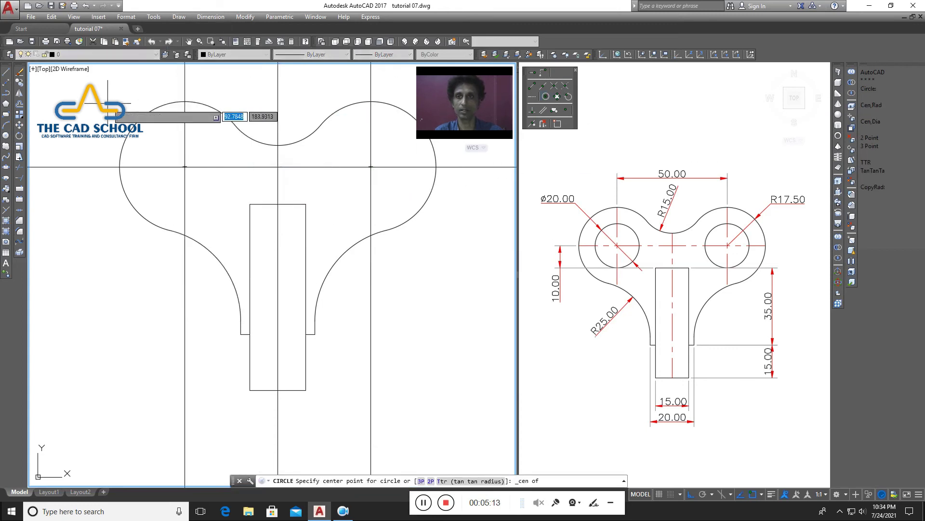
{"action": "left_click", "coordinate": [185, 166]}
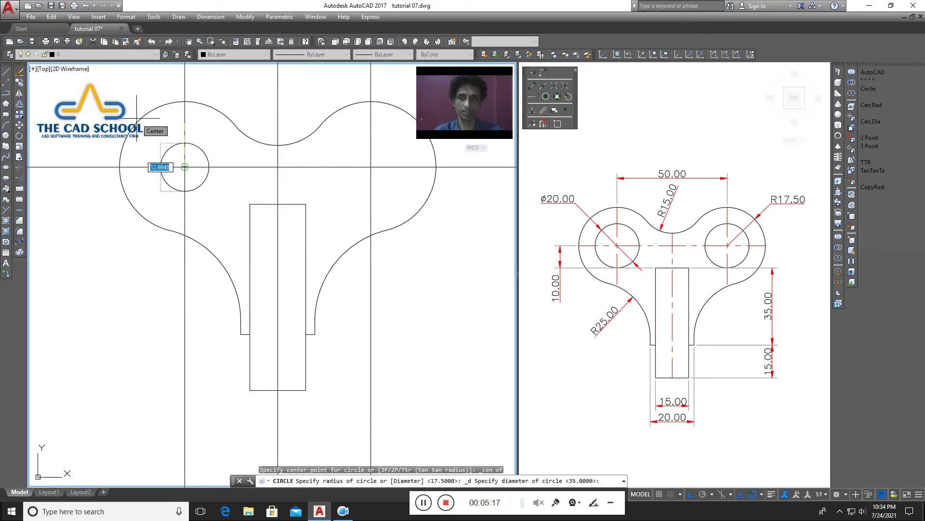
{"action": "type", "text": "20"}
{"action": "key", "text": "Return"}
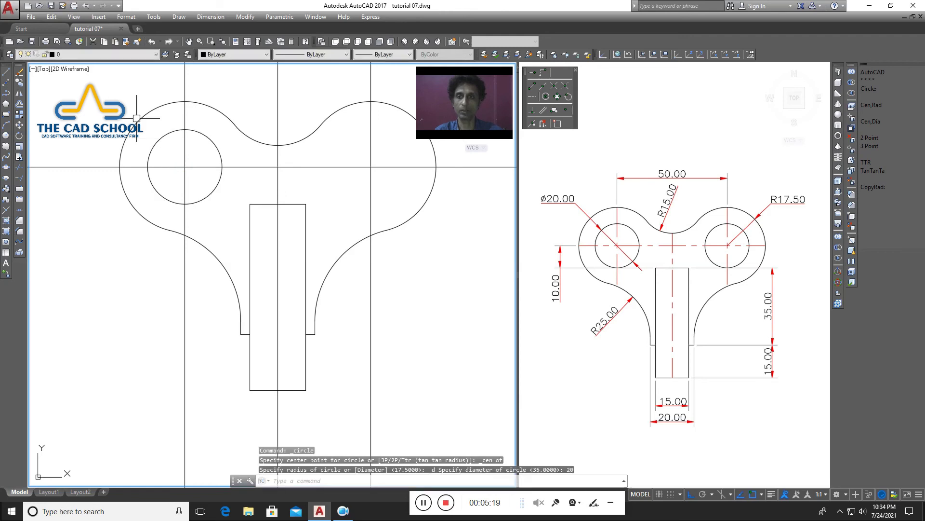
- Draw a second circle of diameter 20 concentric with the right lobe's arc
{"action": "right_click", "coordinate": [127, 97]}
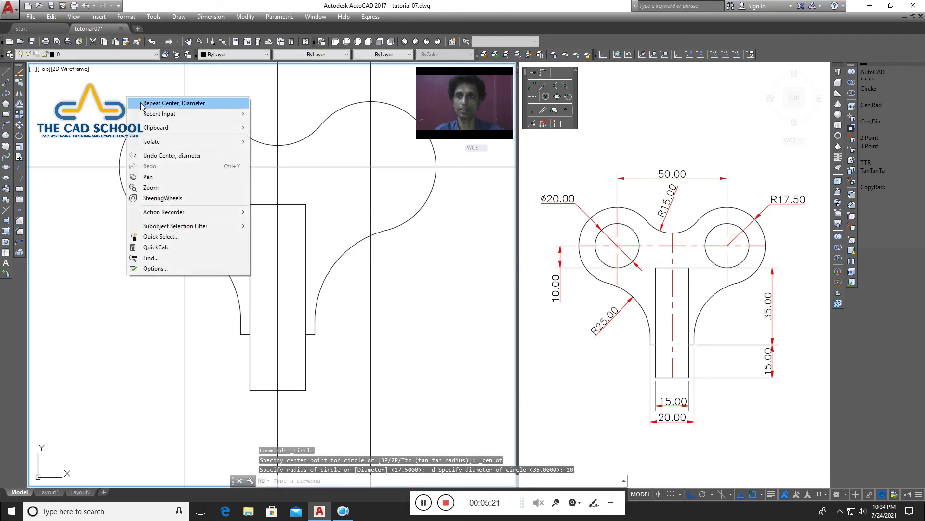
{"action": "left_click", "coordinate": [141, 102]}
{"action": "left_click", "coordinate": [546, 97]}
{"action": "left_click", "coordinate": [400, 107]}
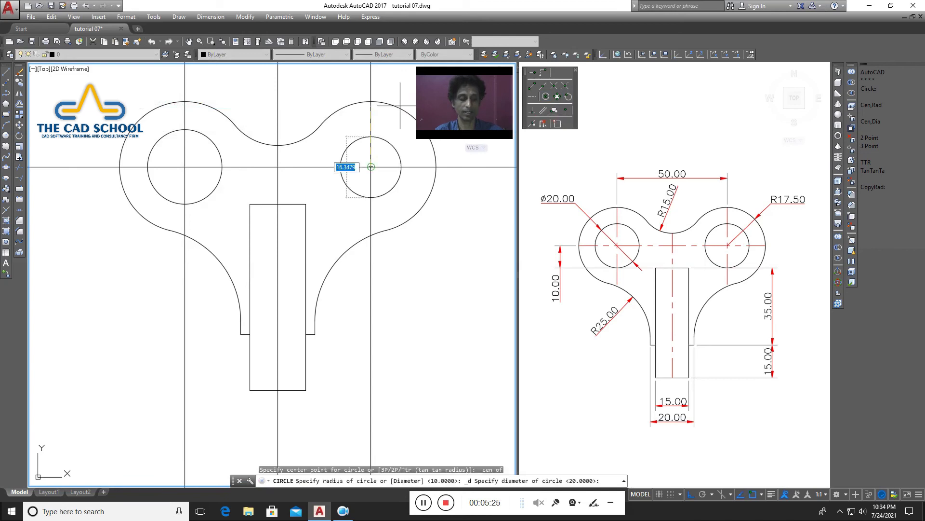
{"action": "key", "text": "Return"}
{"action": "left_click", "coordinate": [432, 280]}
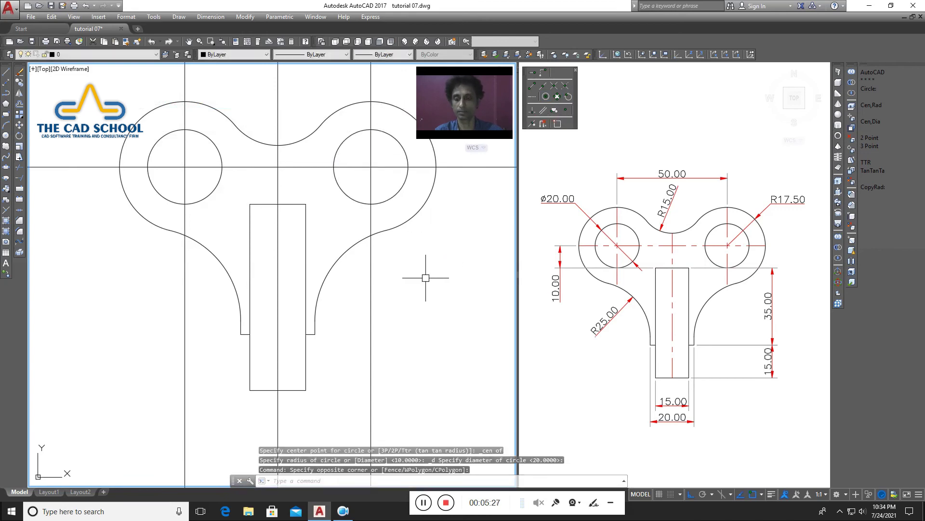
- Select one vertical construction line and all similar ones, and erase all the construction lines from the drawing
{"action": "type", "text": "z"}
{"action": "key", "text": "Return"}
{"action": "key", "text": "Return"}
{"action": "left_click_drag", "start_coordinate": [331, 150], "coordinate": [314, 208]}
{"action": "right_click", "coordinate": [331, 222]}
{"action": "left_click", "coordinate": [330, 221]}
{"action": "left_click", "coordinate": [427, 282]}
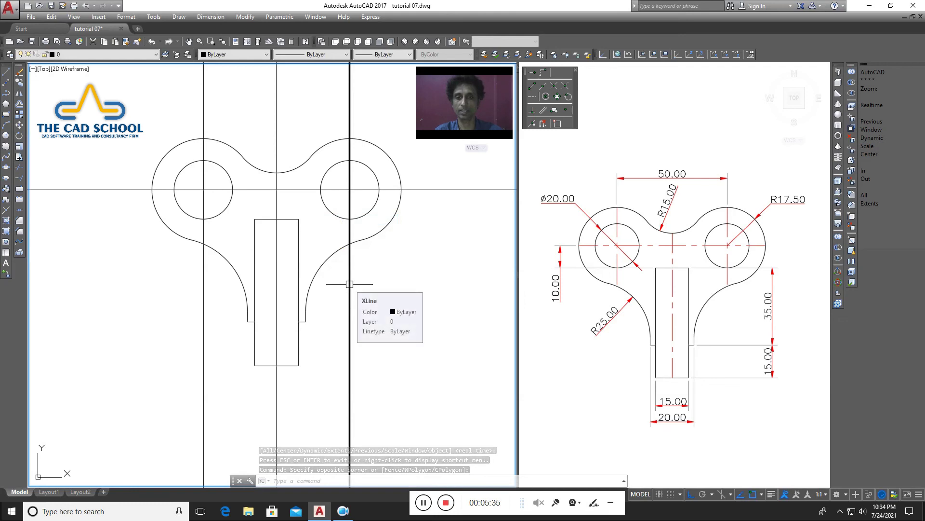
{"action": "left_click", "coordinate": [350, 284]}
{"action": "right_click", "coordinate": [351, 287]}
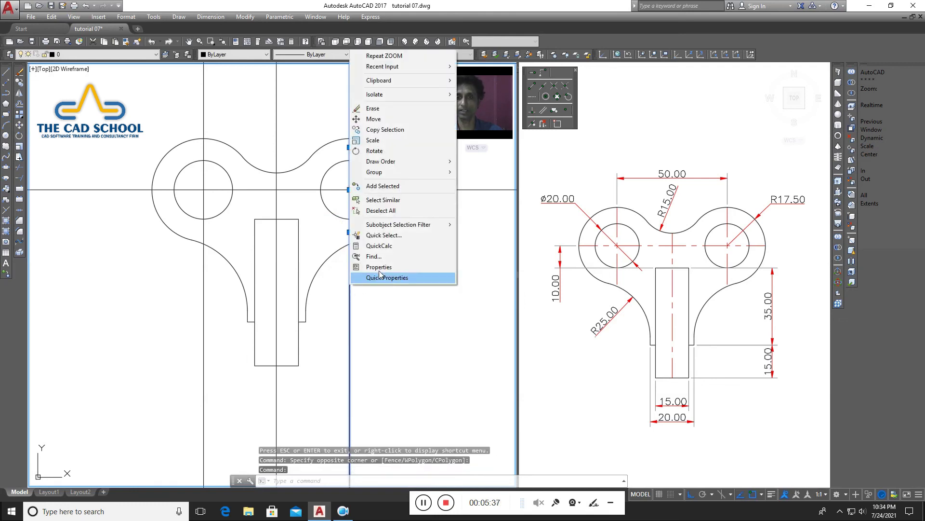
{"action": "left_click", "coordinate": [381, 200]}
{"action": "right_click", "coordinate": [422, 261]}
{"action": "left_click", "coordinate": [436, 320]}
{"action": "left_click", "coordinate": [418, 295]}
{"action": "left_click", "coordinate": [411, 308]}
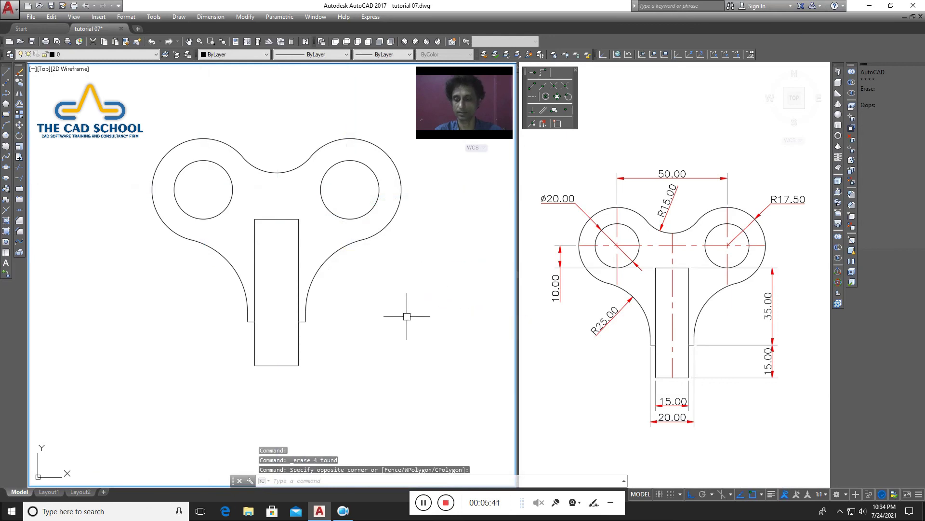
- Zoom out slightly to examine the whole key-shaped part beside the dimensioned reference
{"action": "type", "text": "z"}
{"action": "key", "text": "Return"}
{"action": "key", "text": "Return"}
{"action": "left_click_drag", "start_coordinate": [302, 238], "coordinate": [293, 267]}
{"action": "right_click", "coordinate": [293, 267]}
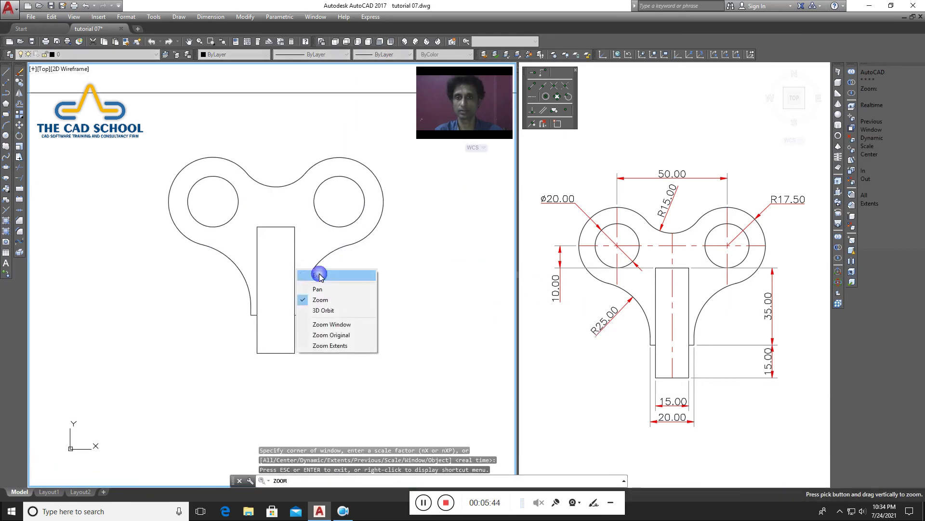
{"action": "left_click", "coordinate": [309, 270]}
{"action": "left_click", "coordinate": [377, 286]}
{"action": "left_click", "coordinate": [370, 297]}
{"action": "key", "text": "Return"}
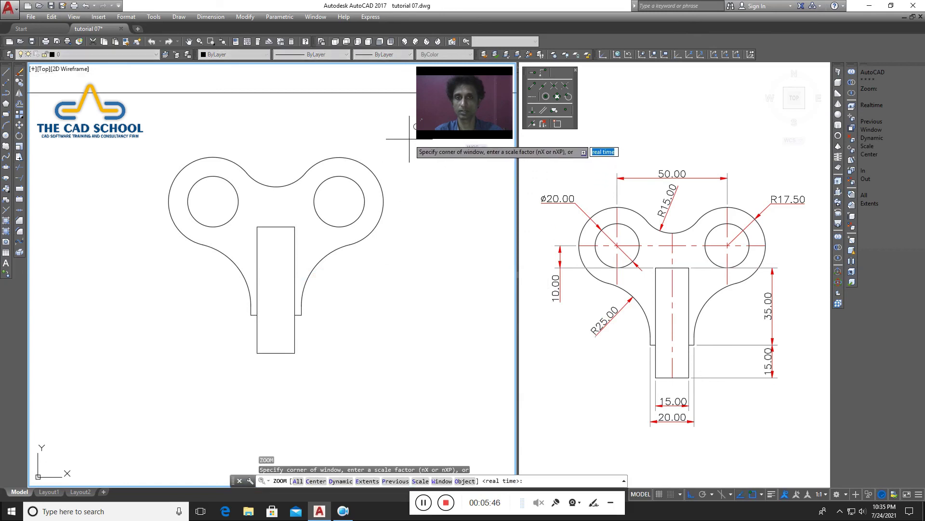
{"action": "key", "text": "Return"}
{"action": "right_click", "coordinate": [450, 180]}
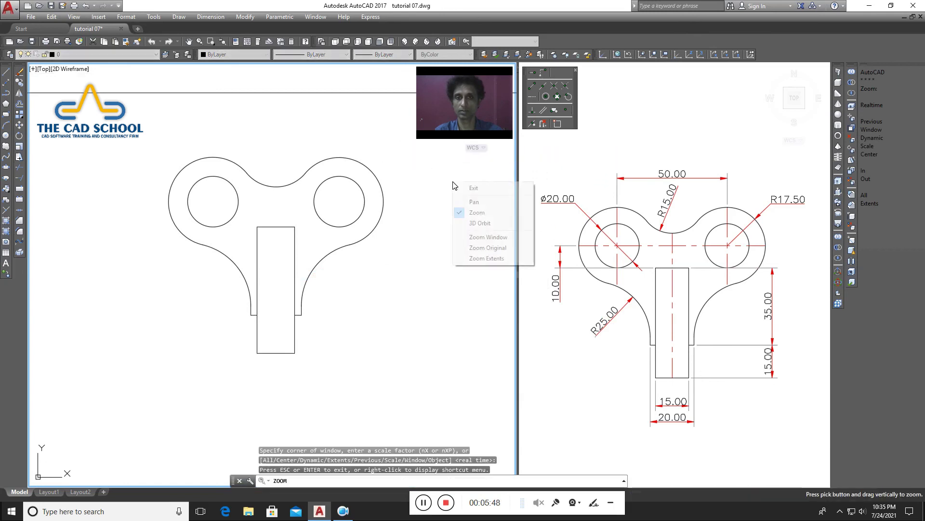
{"action": "left_click", "coordinate": [462, 183]}
{"action": "left_click", "coordinate": [457, 224]}
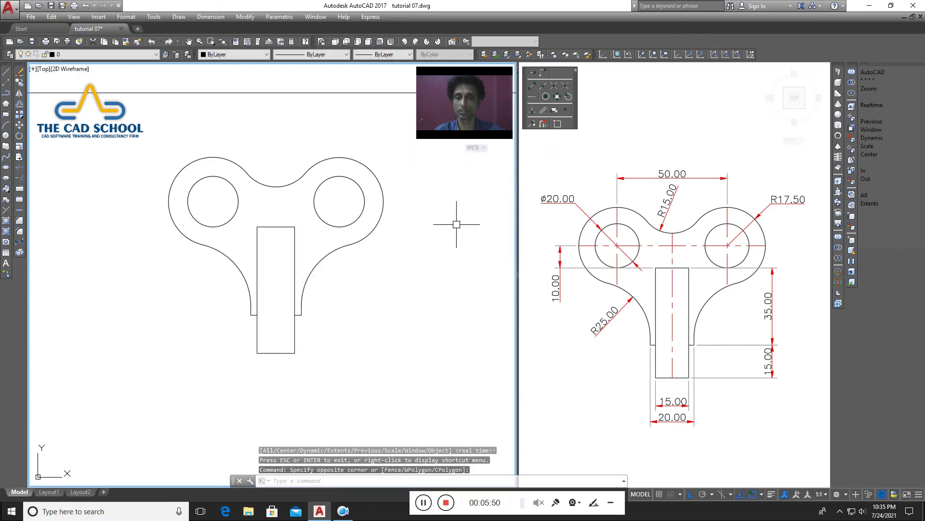